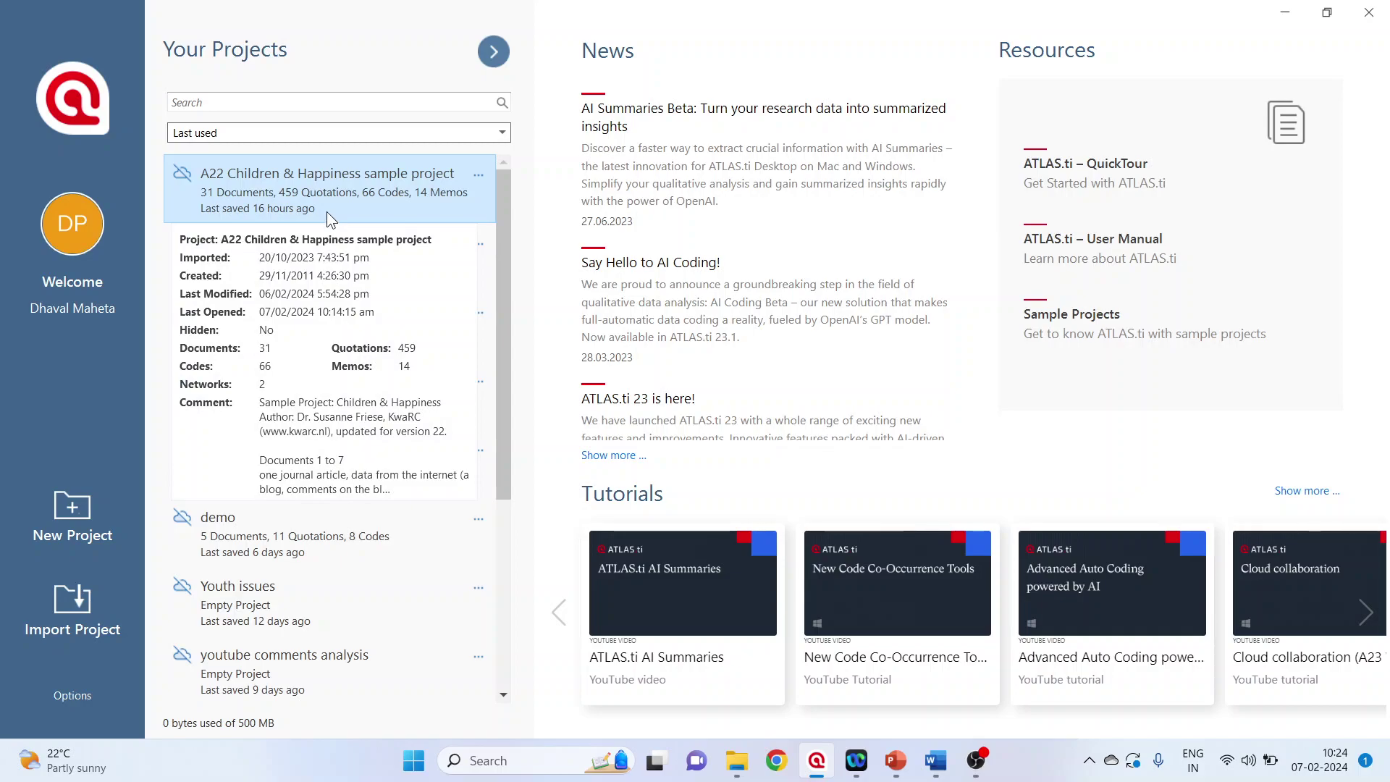
Open the A22 Children & Happiness project, decline AI Summaries, and browse its documents, codes and groups
left_click(324, 193)
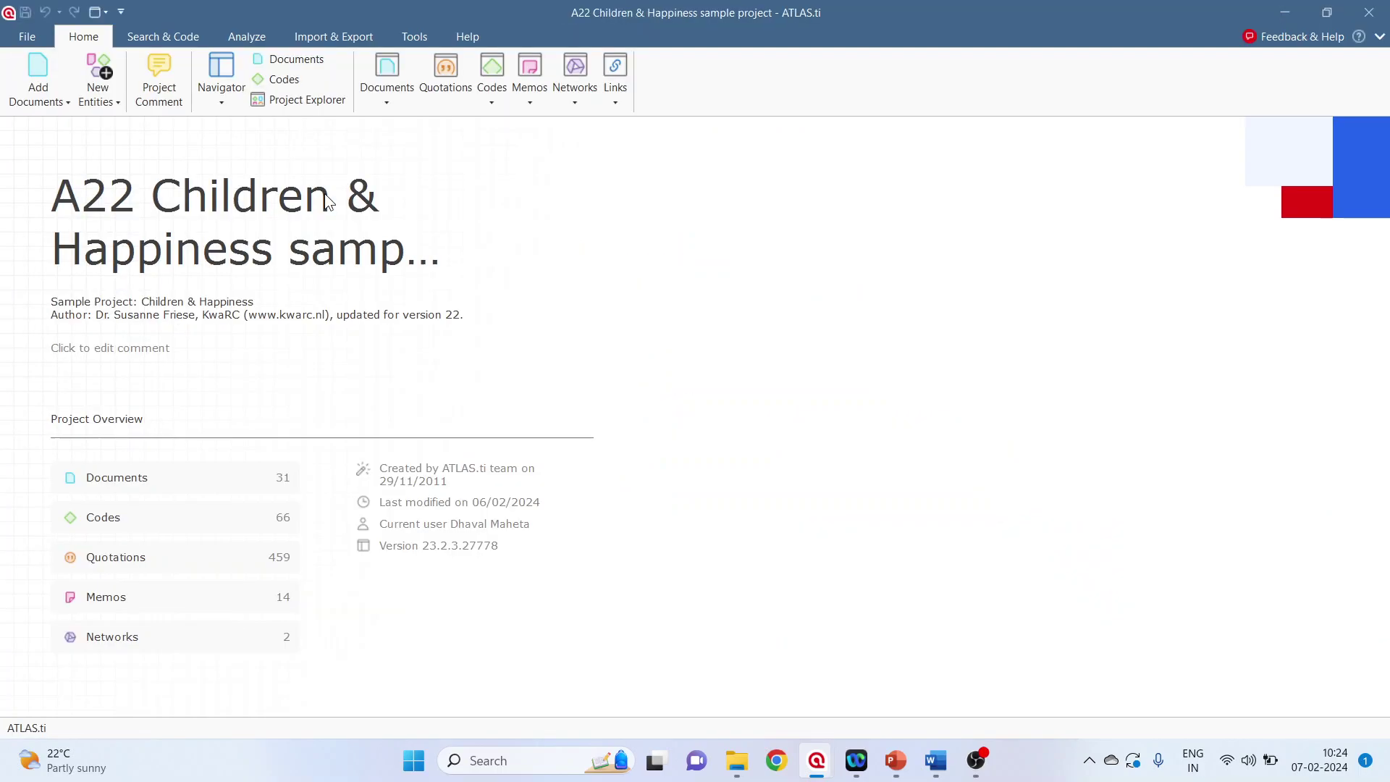
left_click(1089, 646)
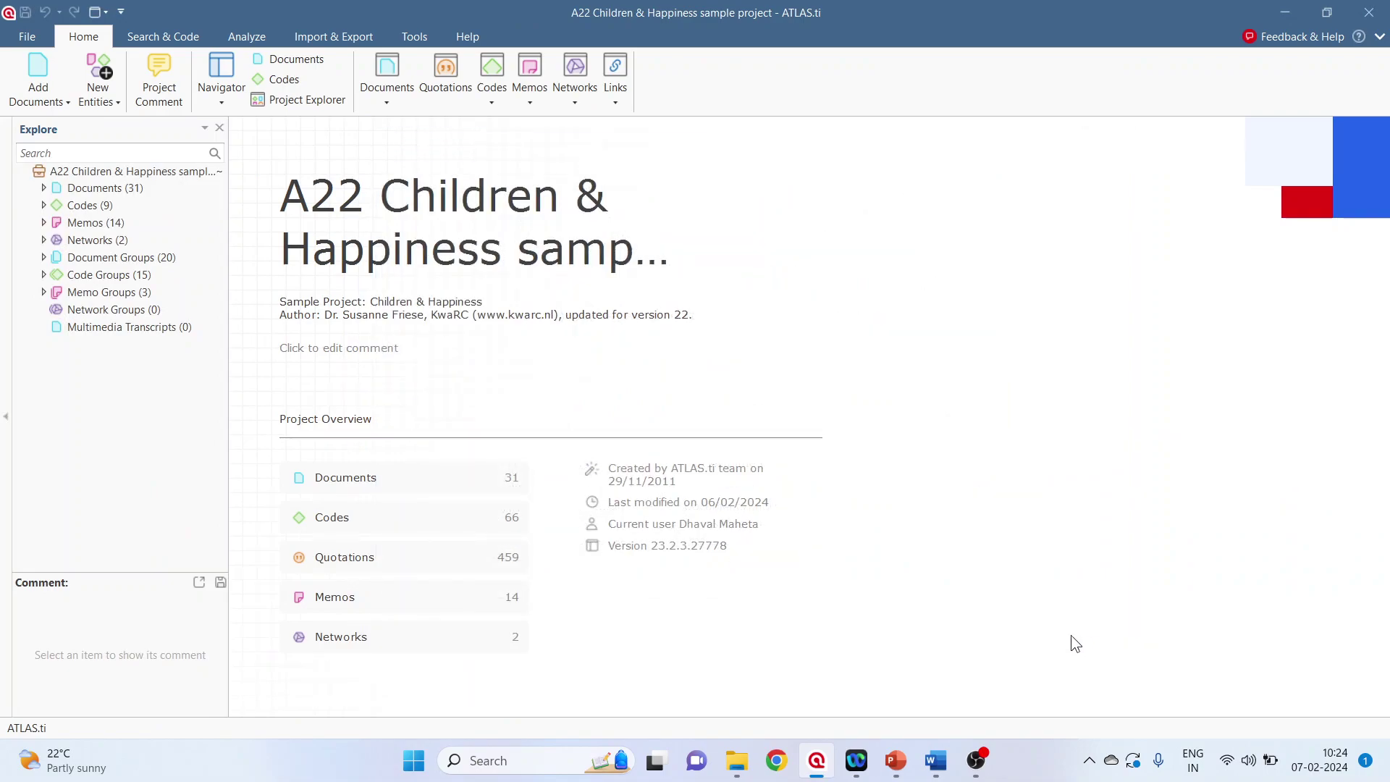
left_click(44, 188)
left_click(44, 188)
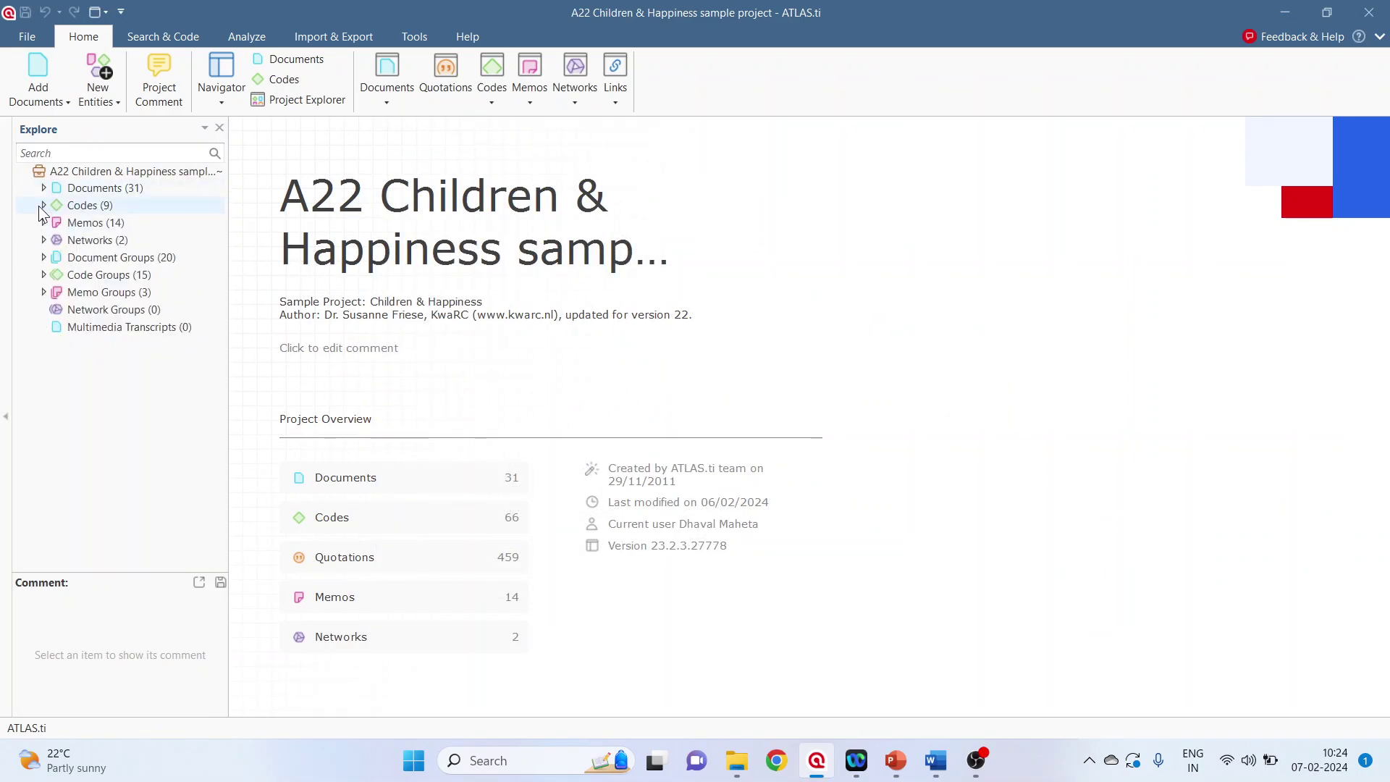
left_click(44, 206)
left_click(43, 205)
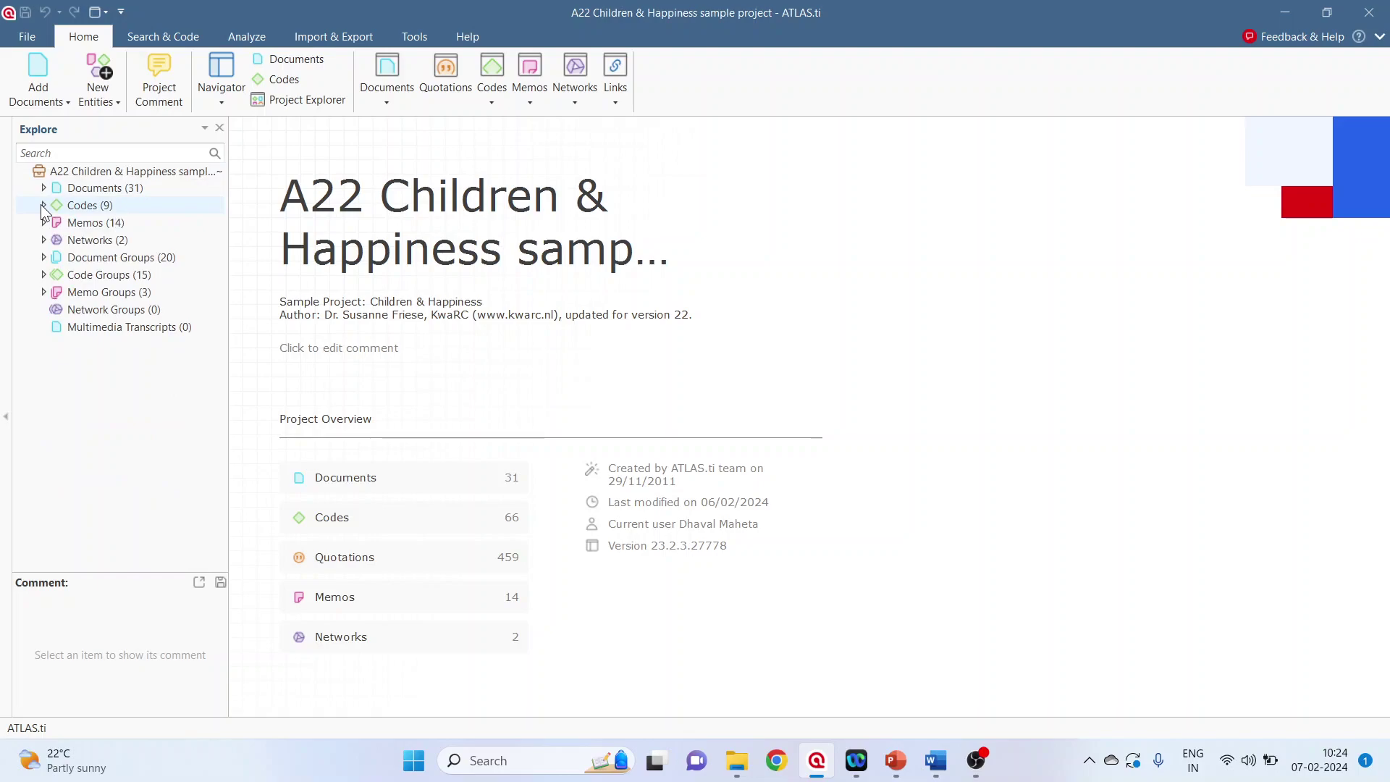
left_click(43, 258)
left_click(44, 258)
left_click(44, 275)
left_click(44, 275)
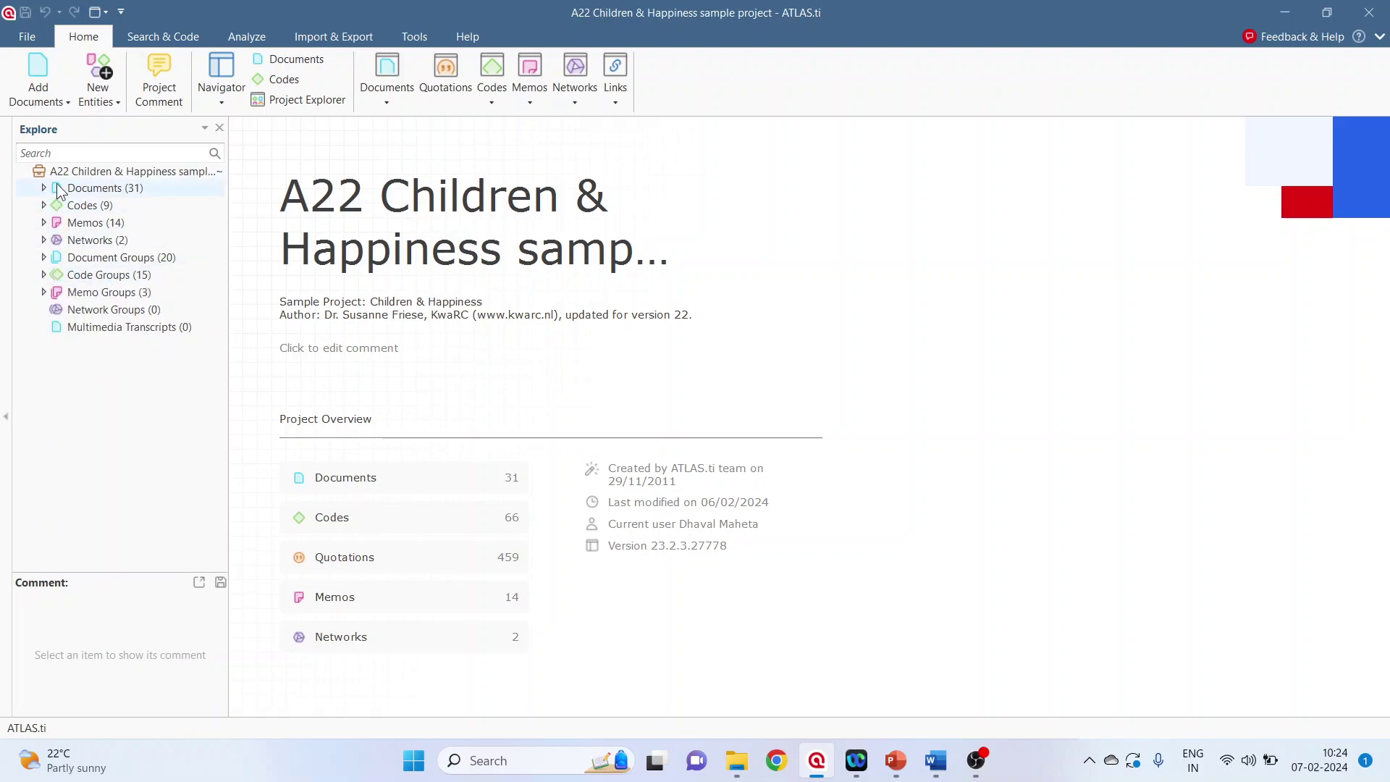
Start a new Code-Document Analysis from the Analyze ribbon
left_click(238, 39)
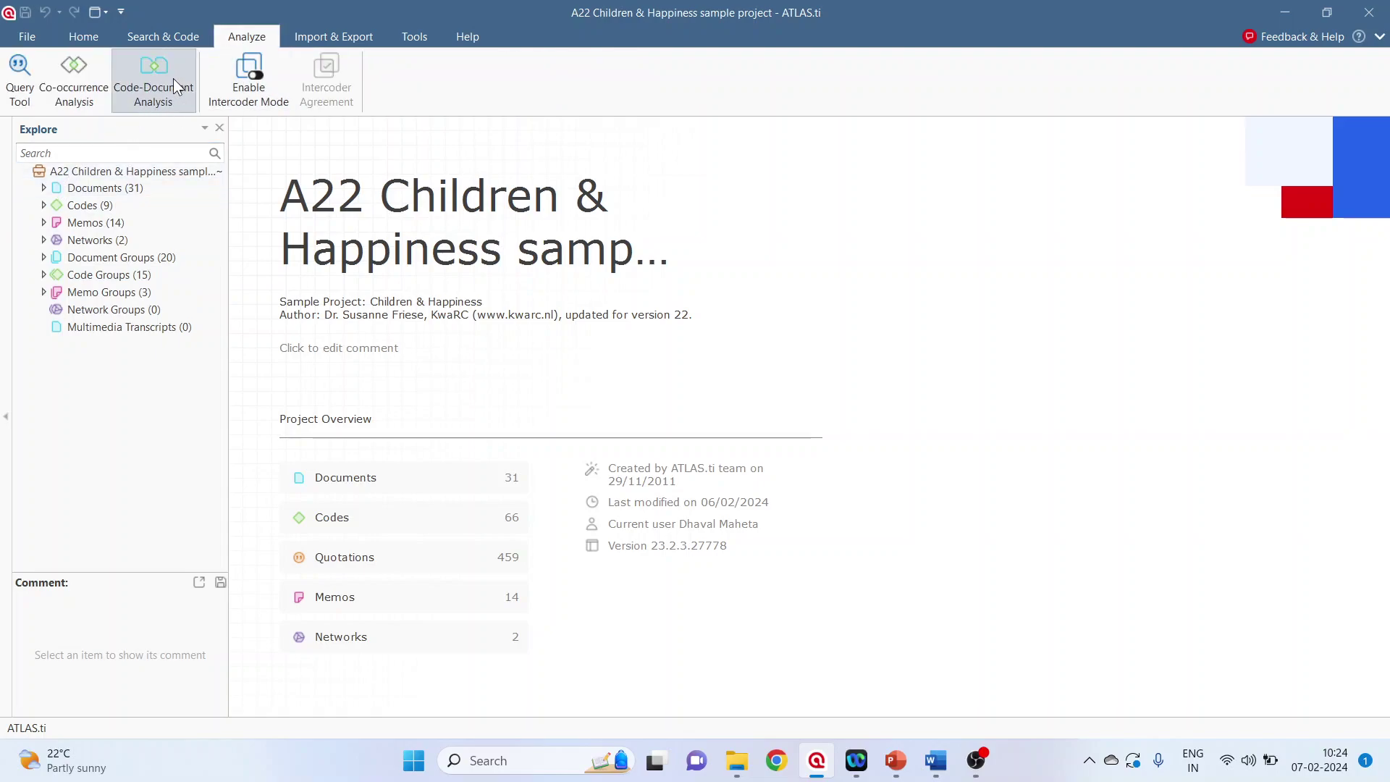
left_click(152, 78)
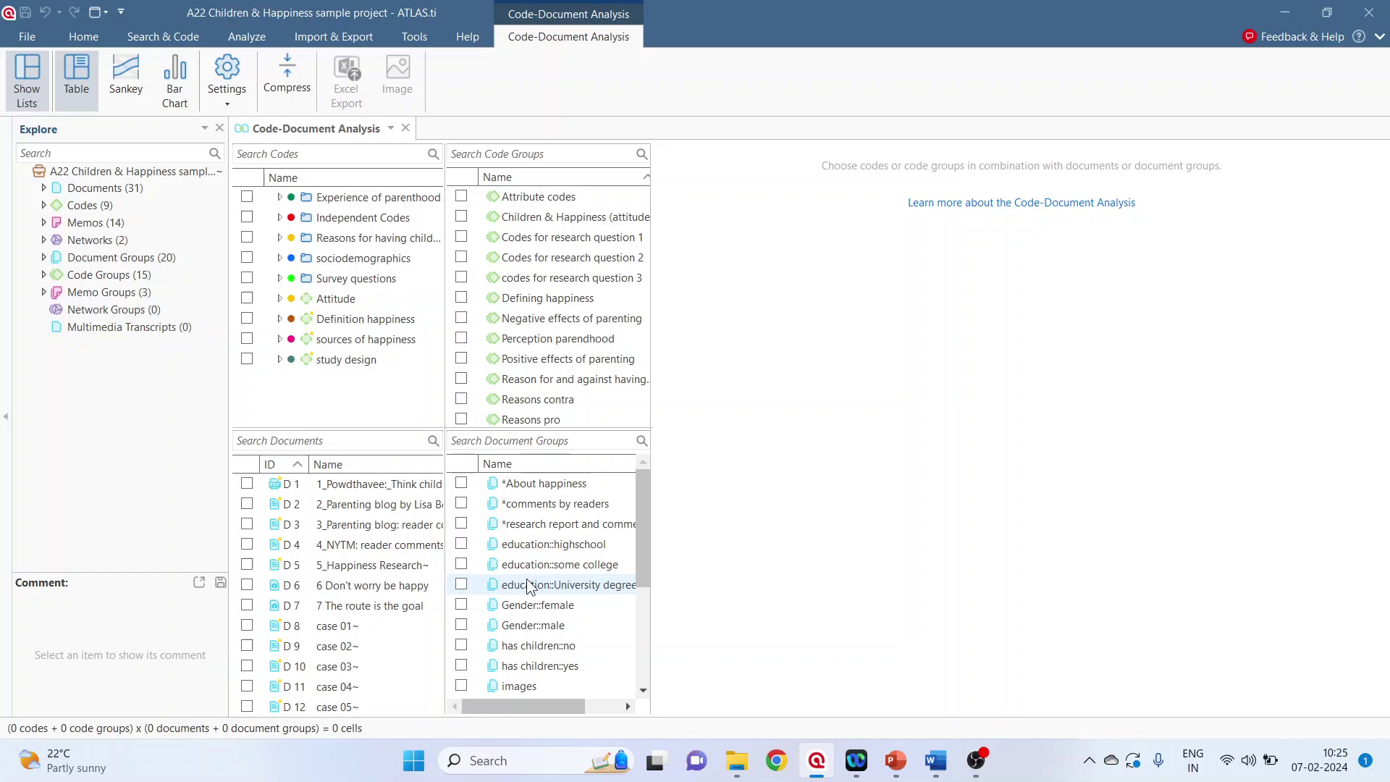
Tick Gender::female and Gender::male as columns, and Experience of parenthood and Reasons for having children as rows
left_click(461, 605)
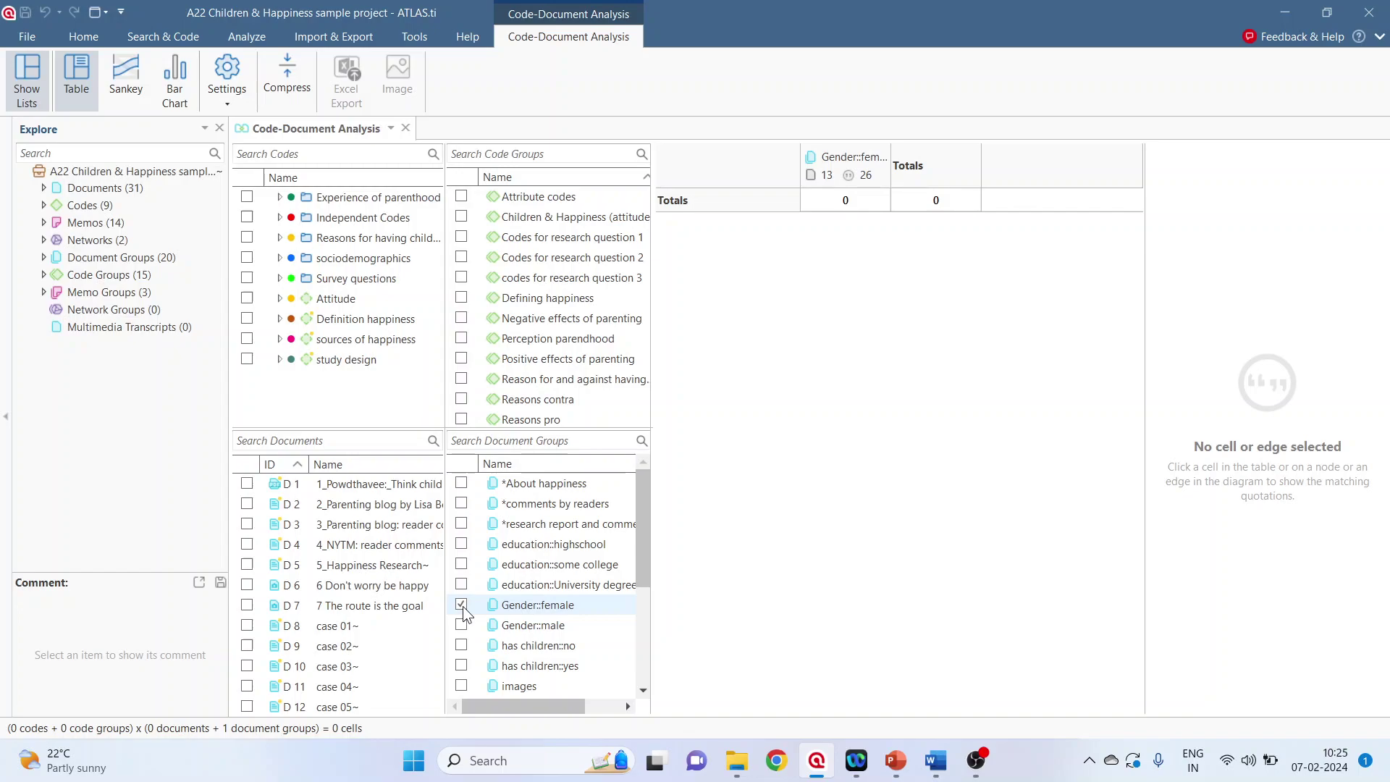
left_click(461, 624)
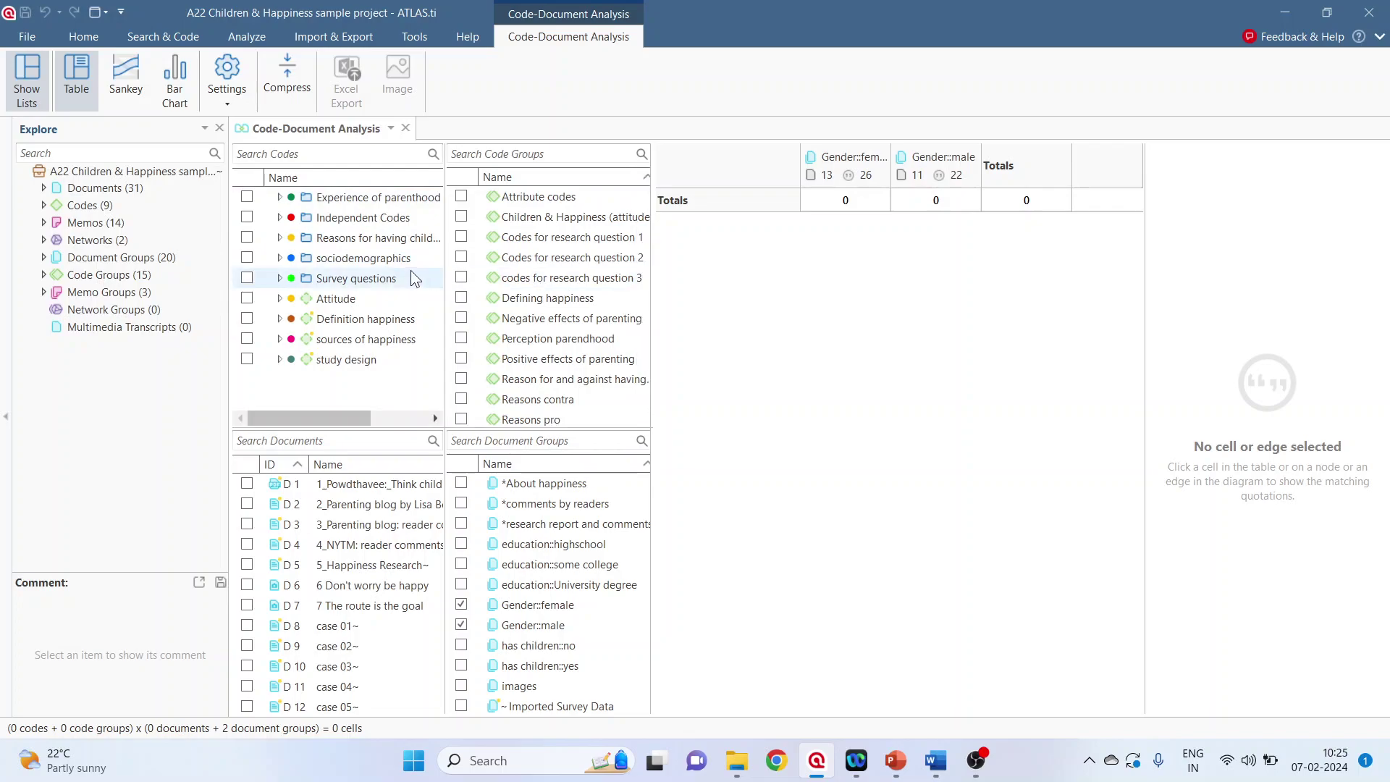
left_click(246, 197)
left_click(246, 237)
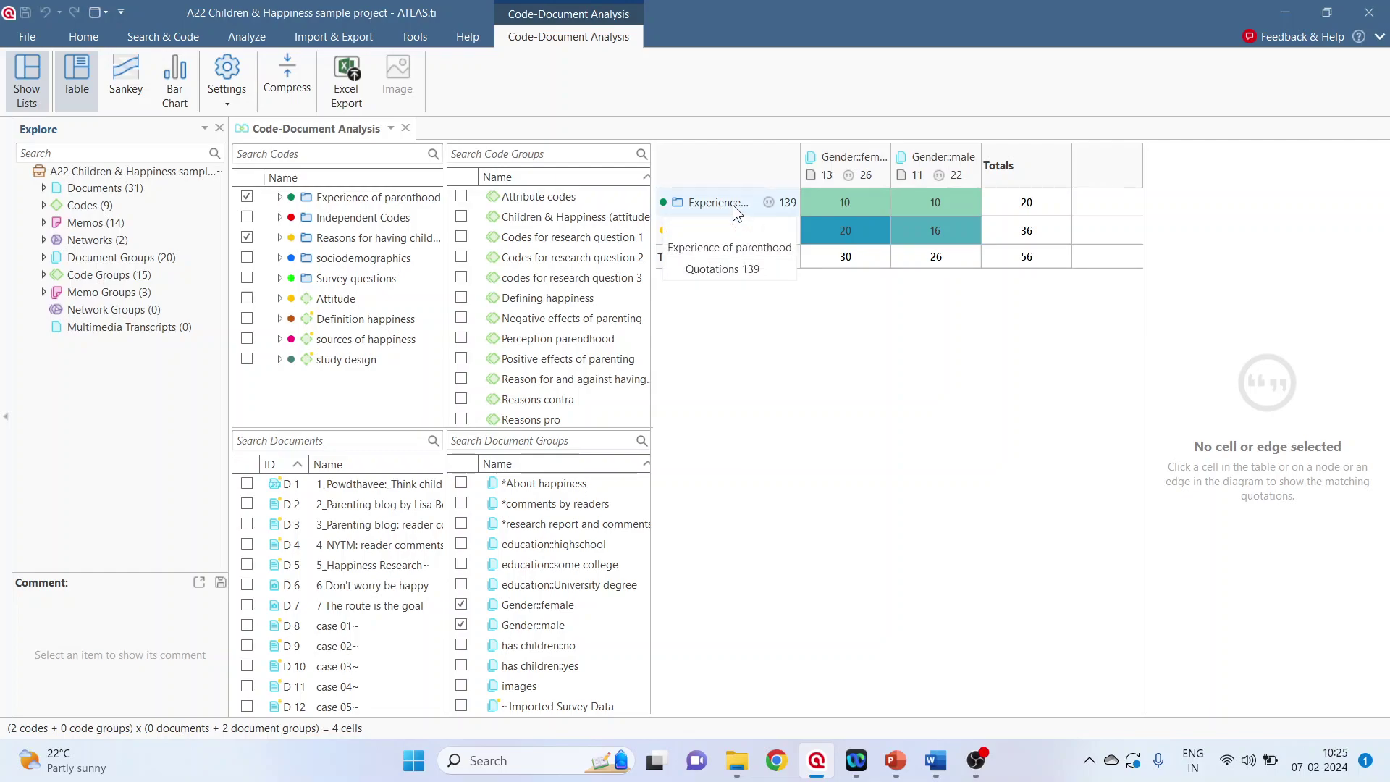
mouse_move(827, 204)
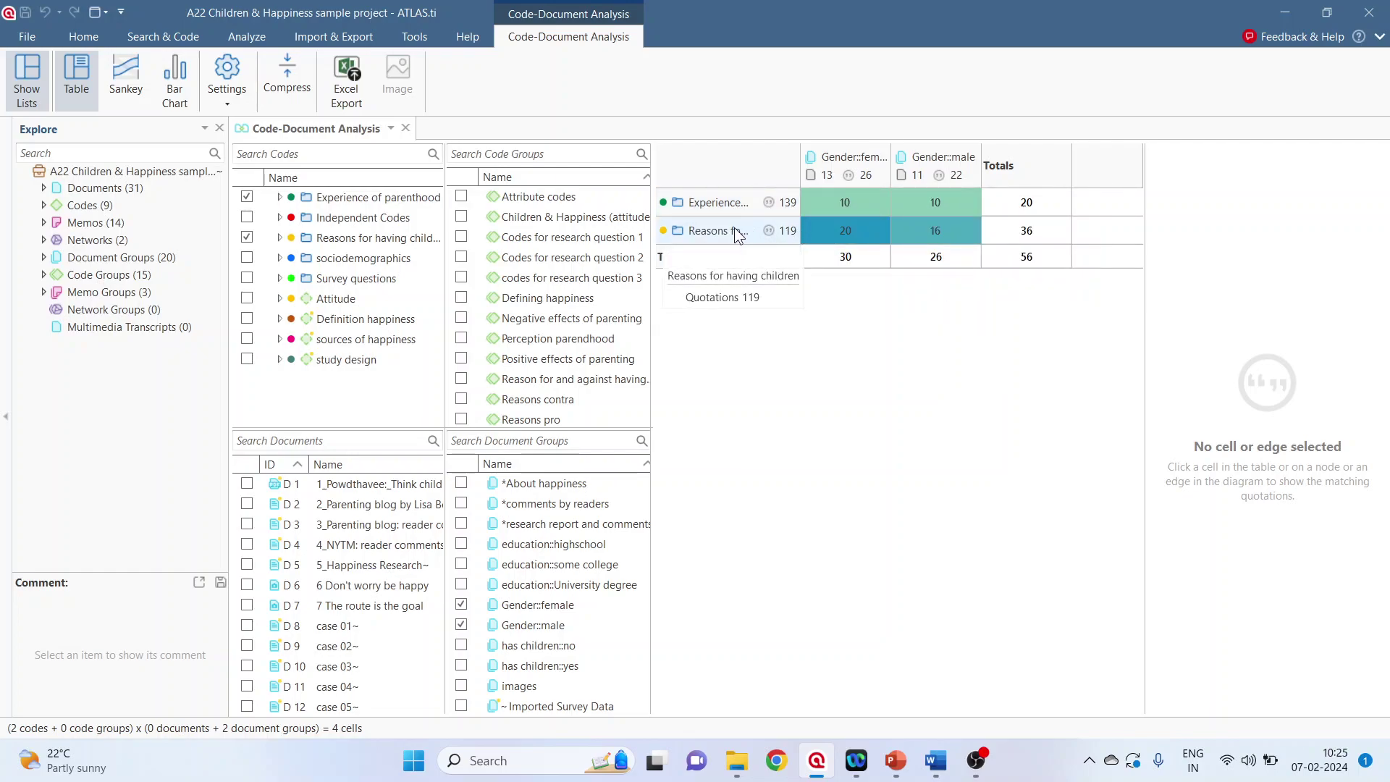
mouse_move(849, 241)
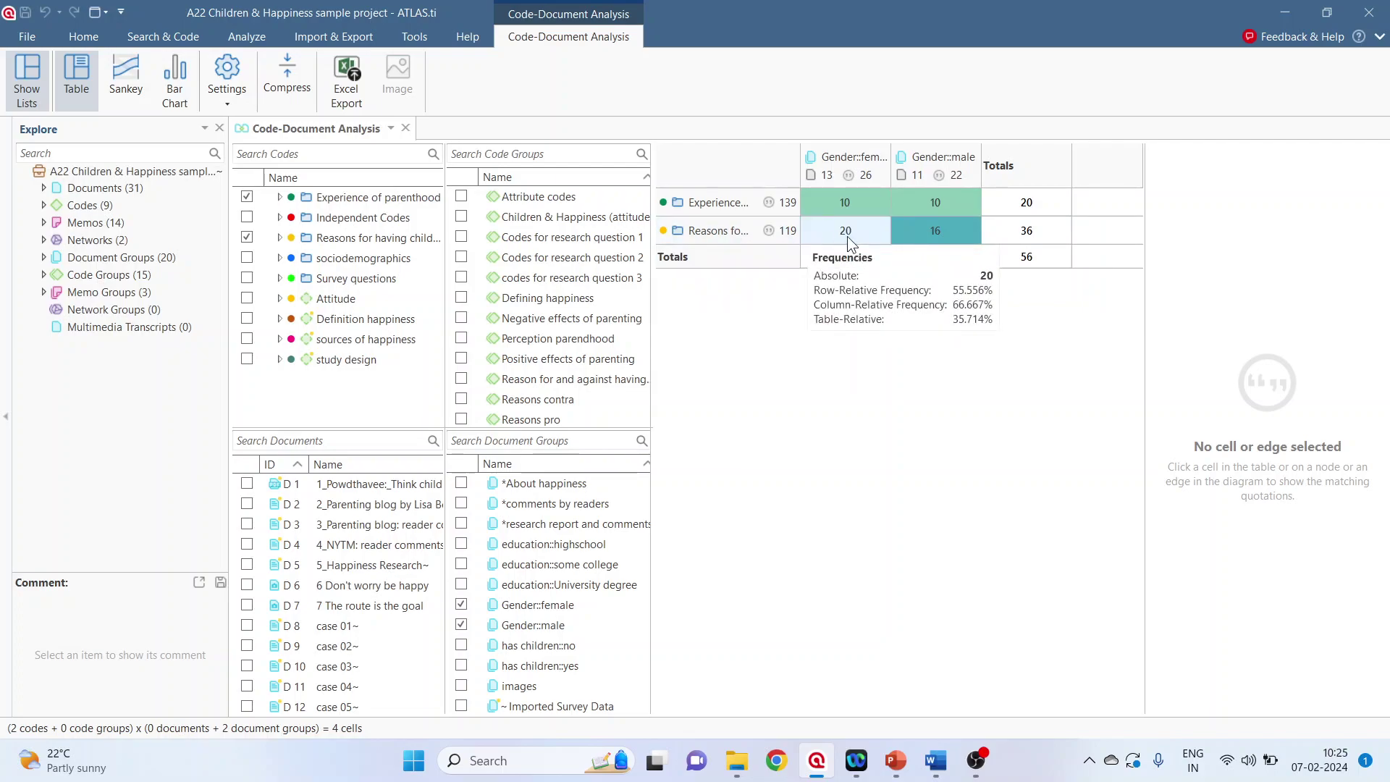
mouse_move(938, 236)
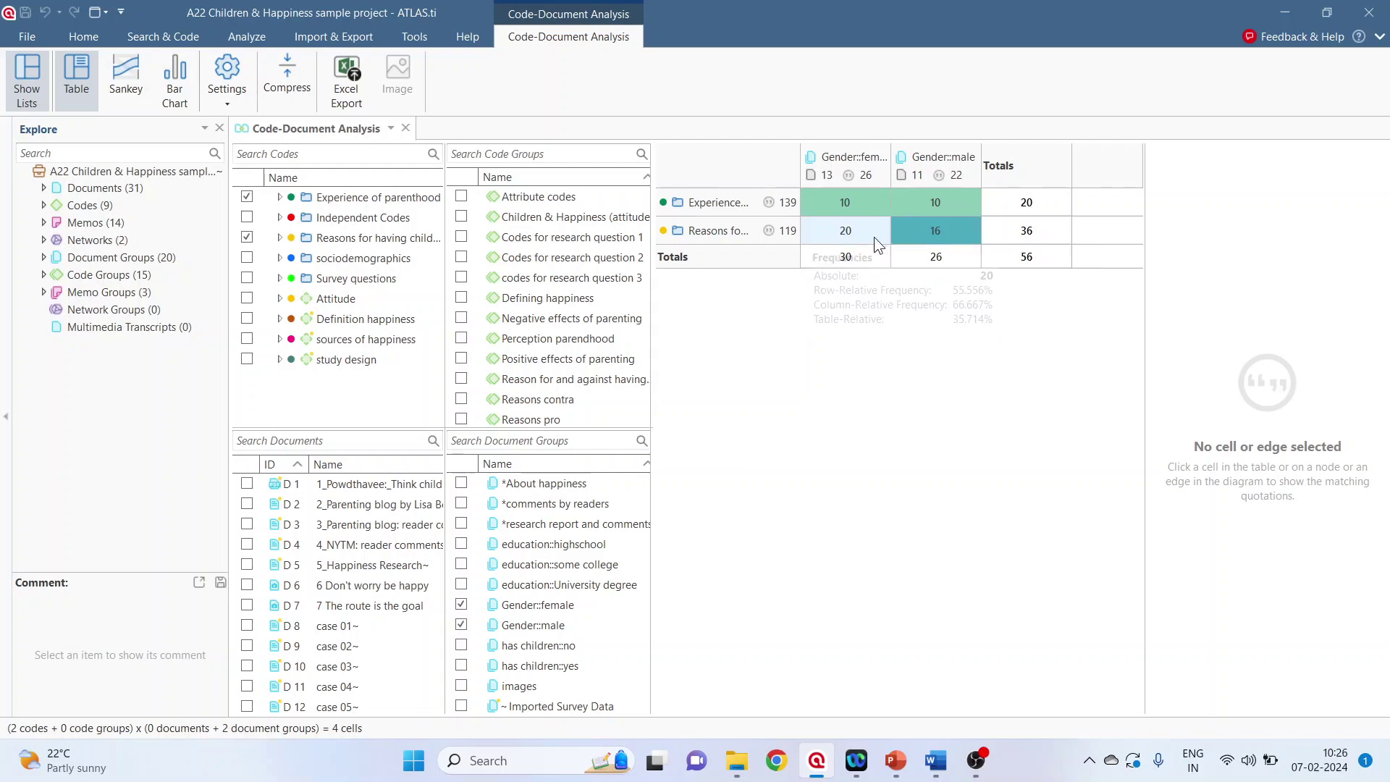
mouse_move(852, 178)
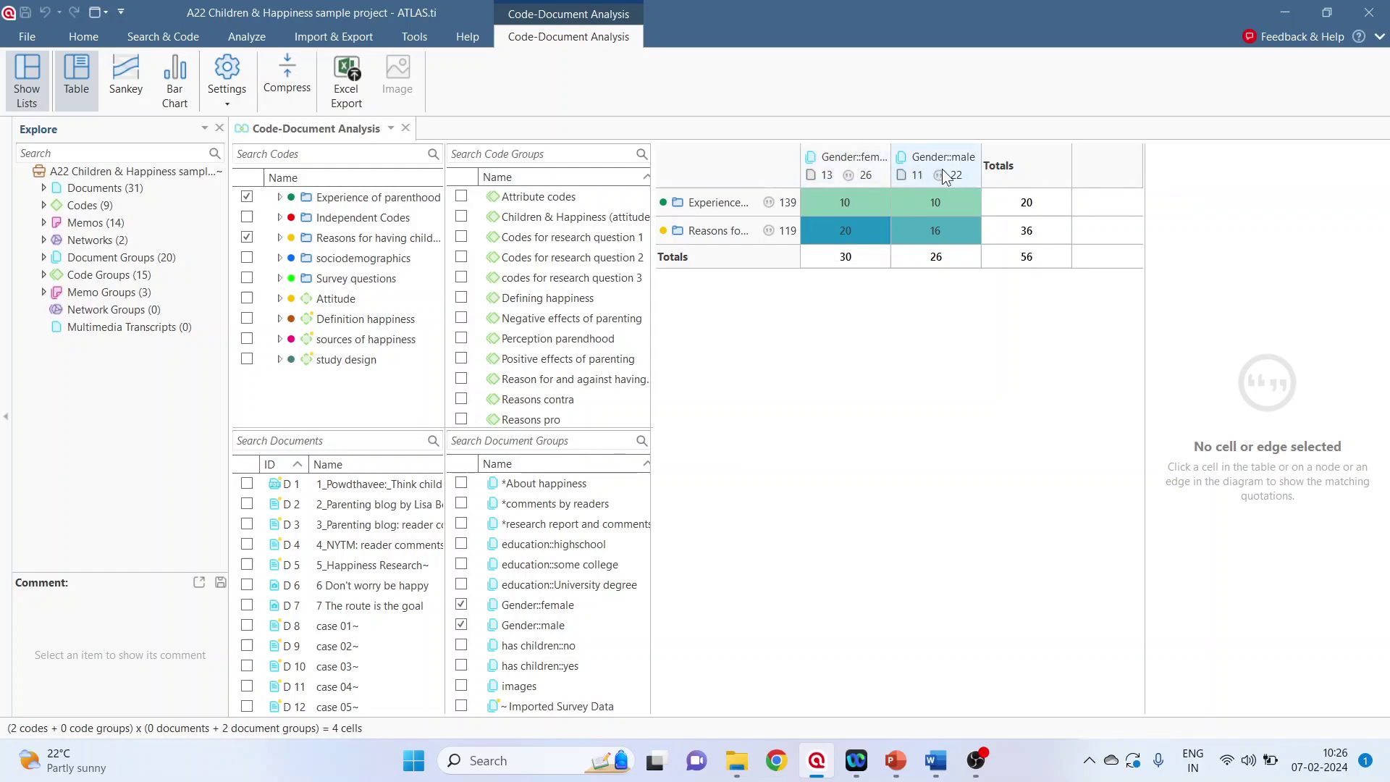
mouse_move(944, 172)
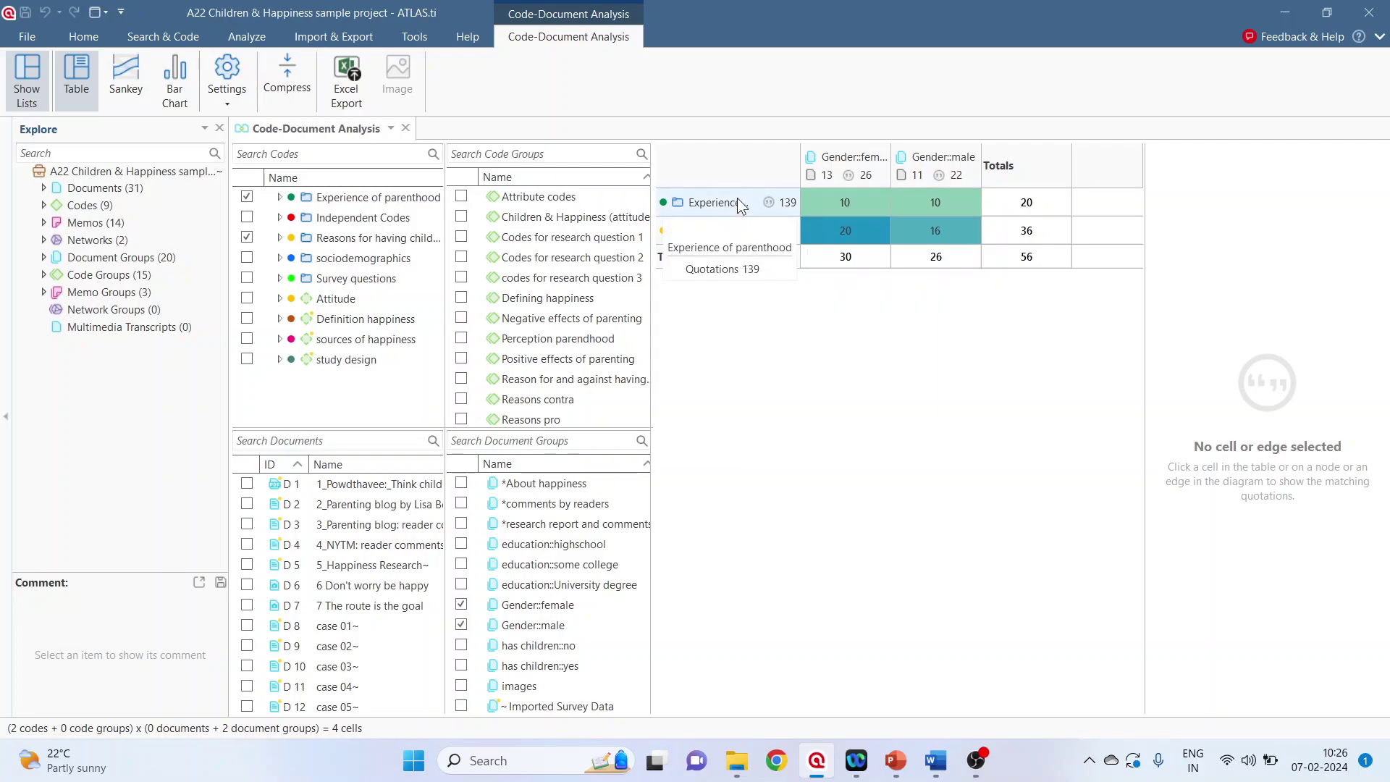
List Experience of parenthood quotations for females, then the 10 for males, resizing the quotations panel
left_click(845, 206)
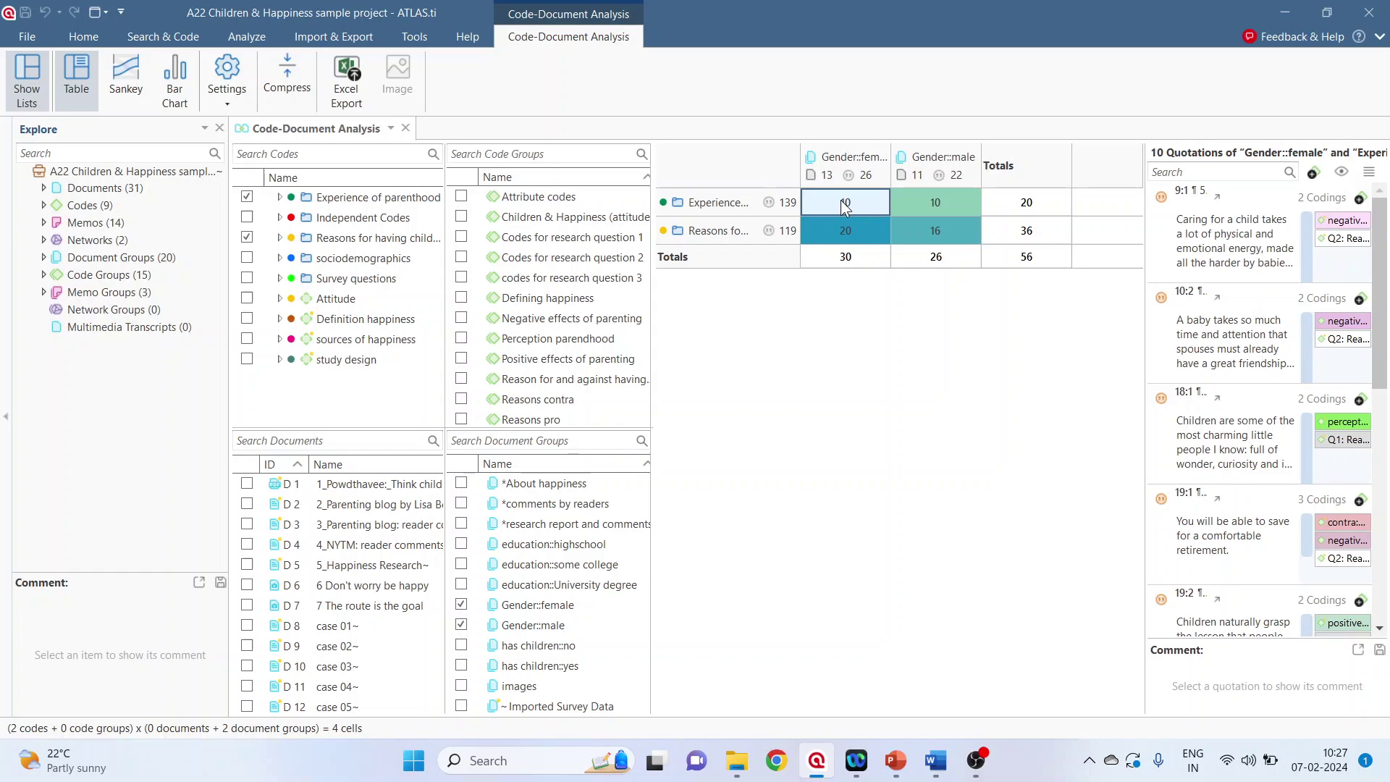
left_click(954, 205)
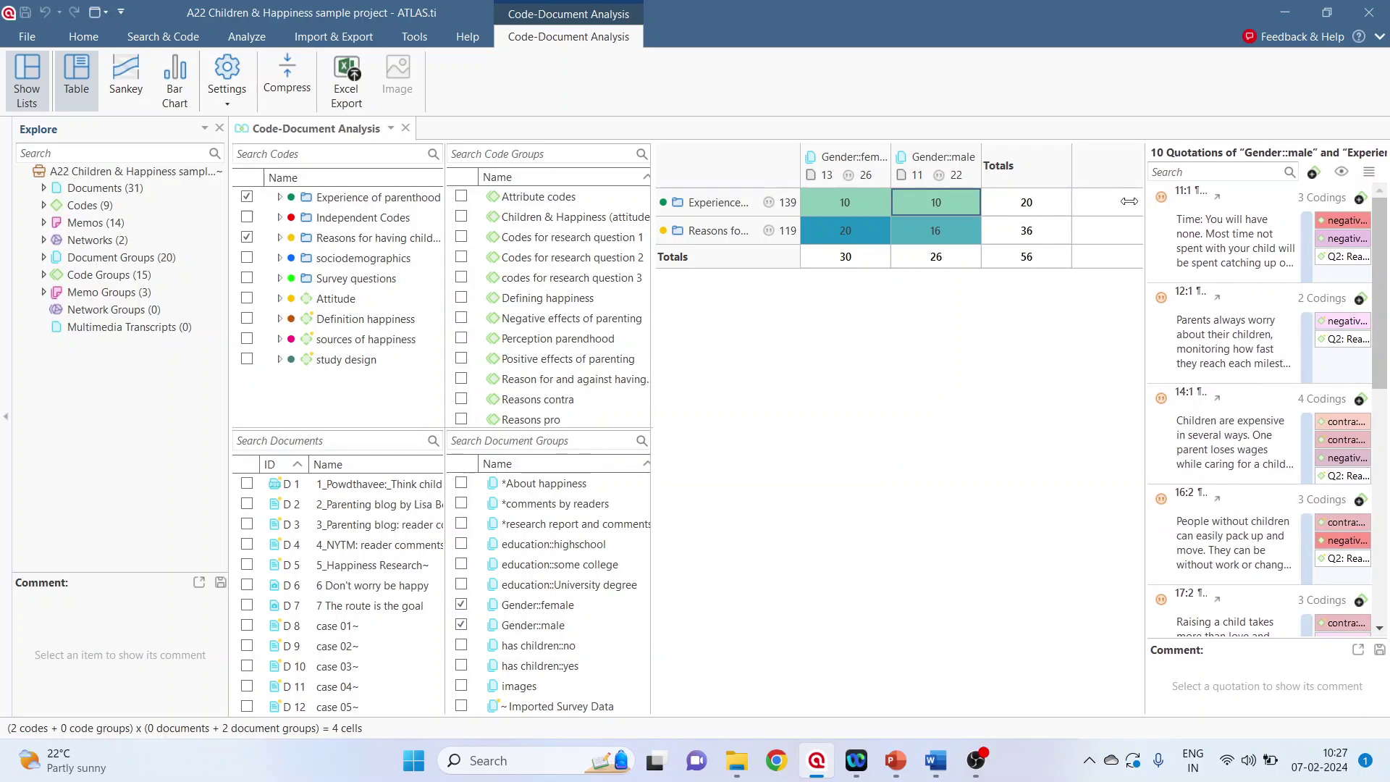
left_click_drag(1129, 202, 856, 205)
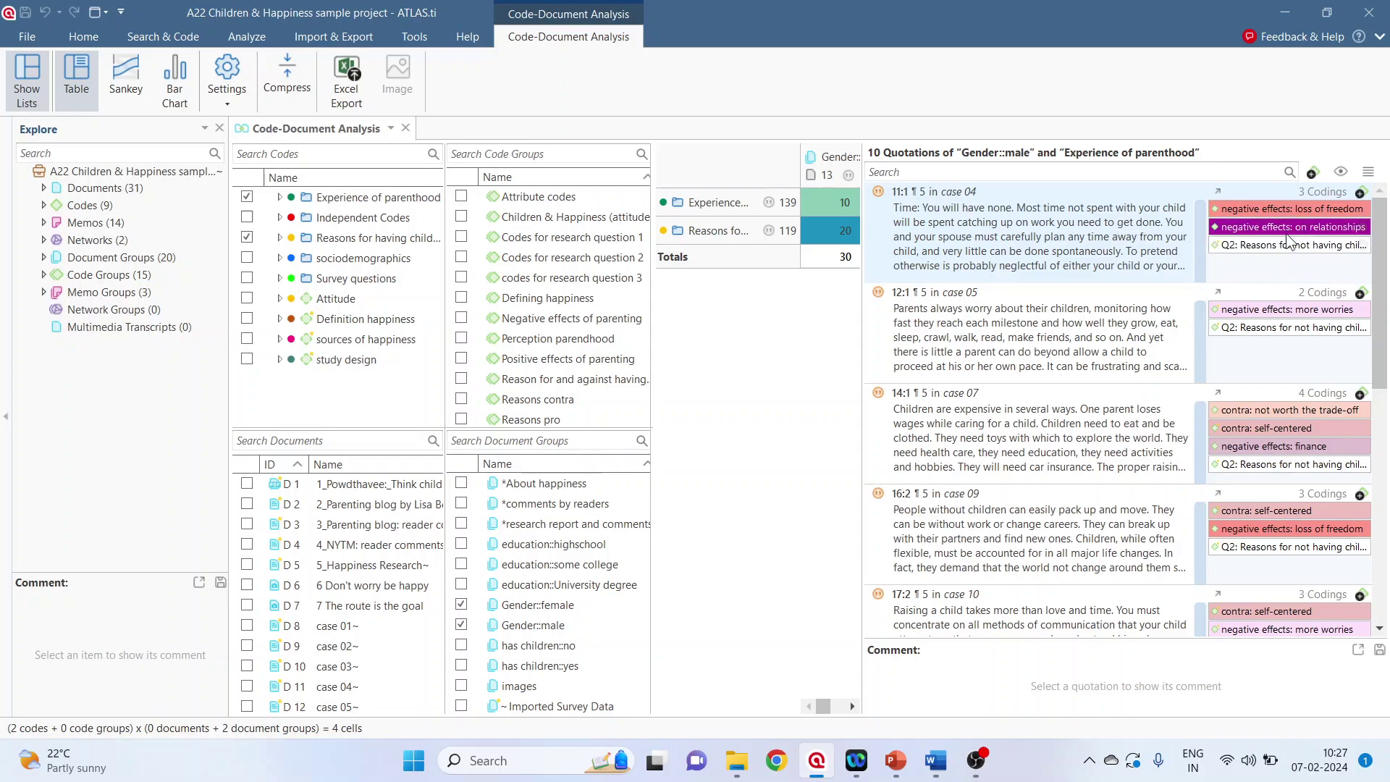
left_click_drag(865, 294, 1042, 298)
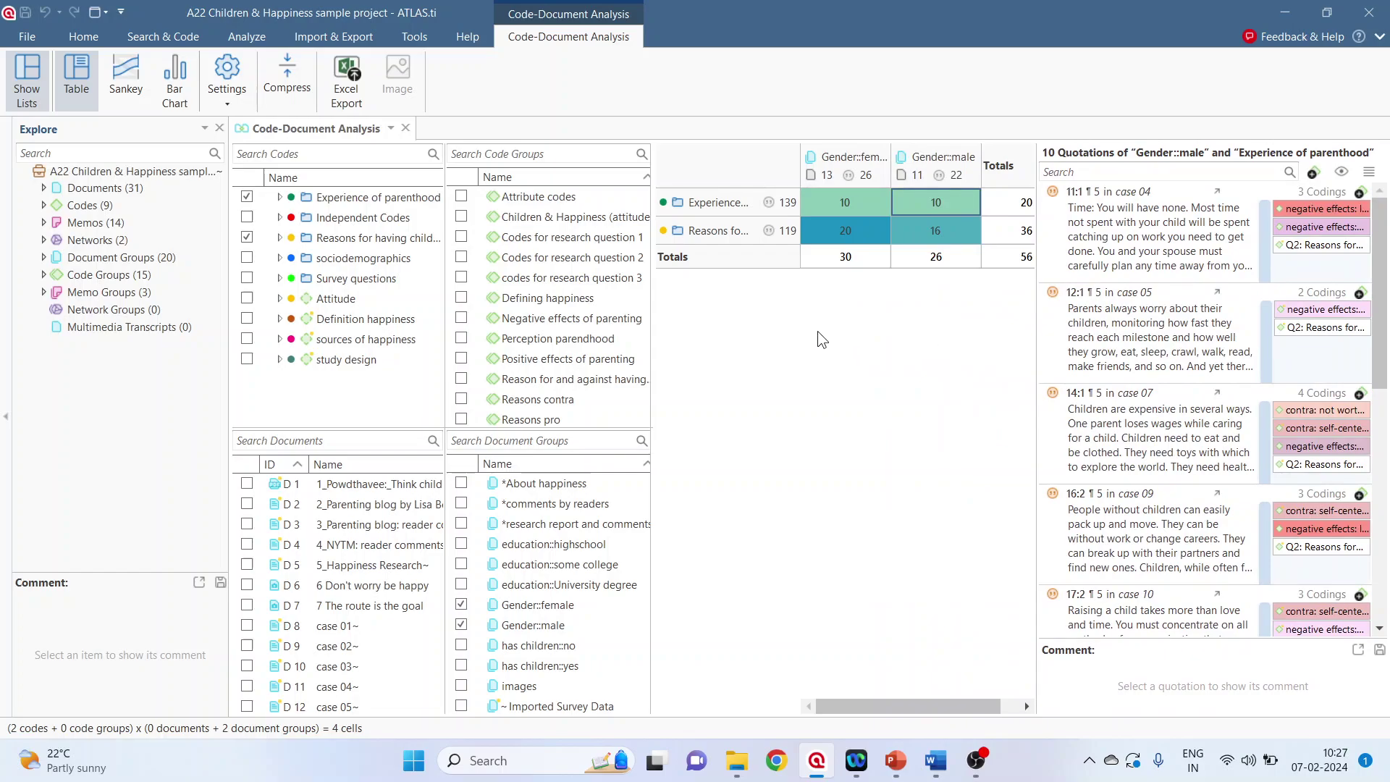
Hide the code and document lists and widen the table beside the quotations
left_click(26, 86)
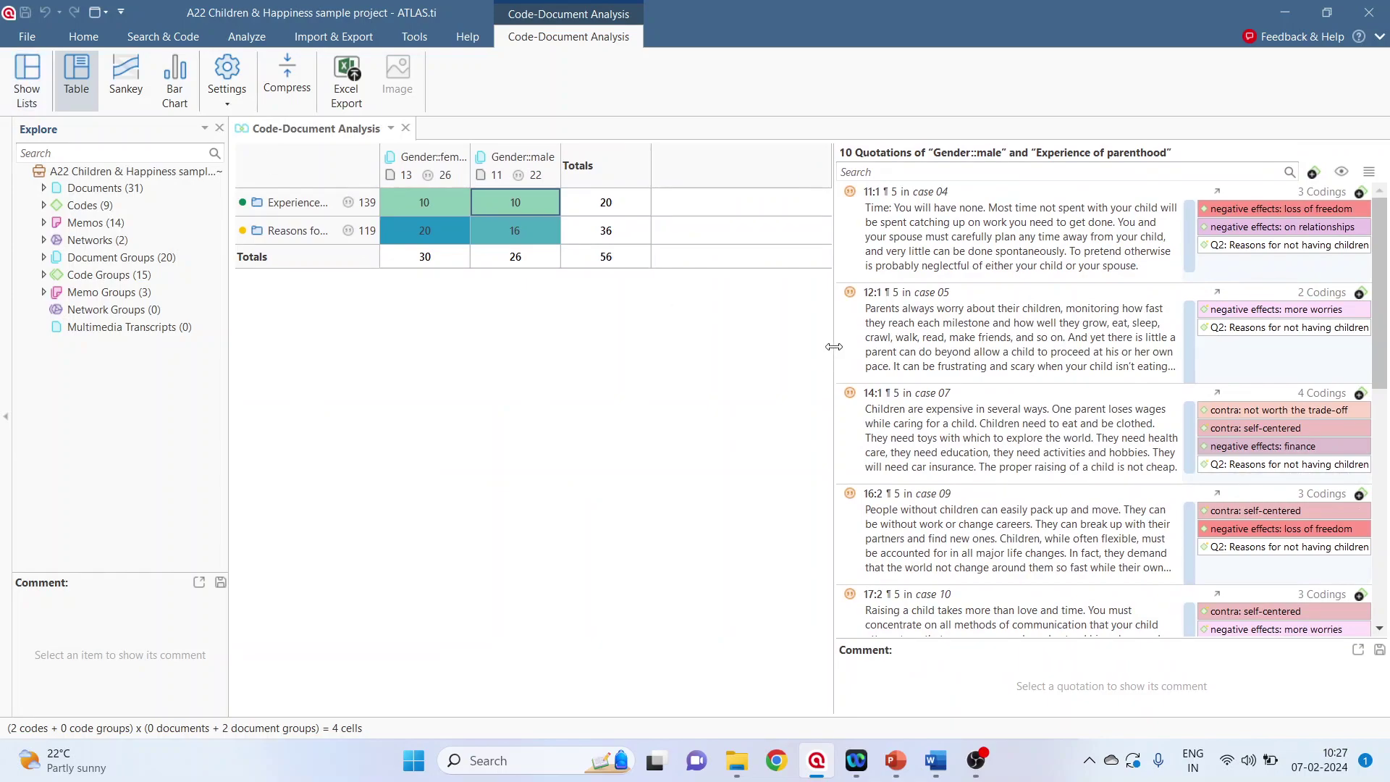
left_click_drag(834, 349, 1120, 350)
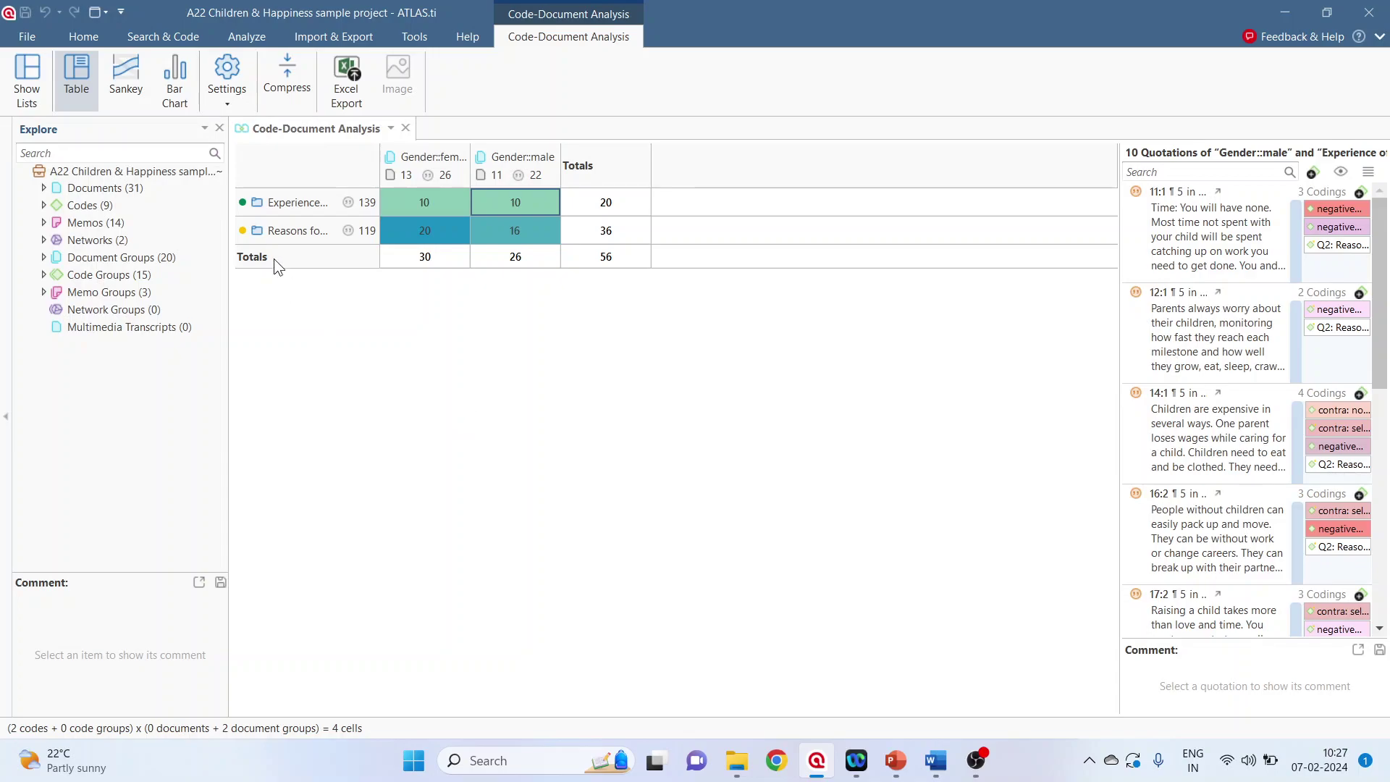
Show column-relative percentages and check the values, e.g. Experience of parenthood 33.33% female, 38.46% male
left_click(225, 106)
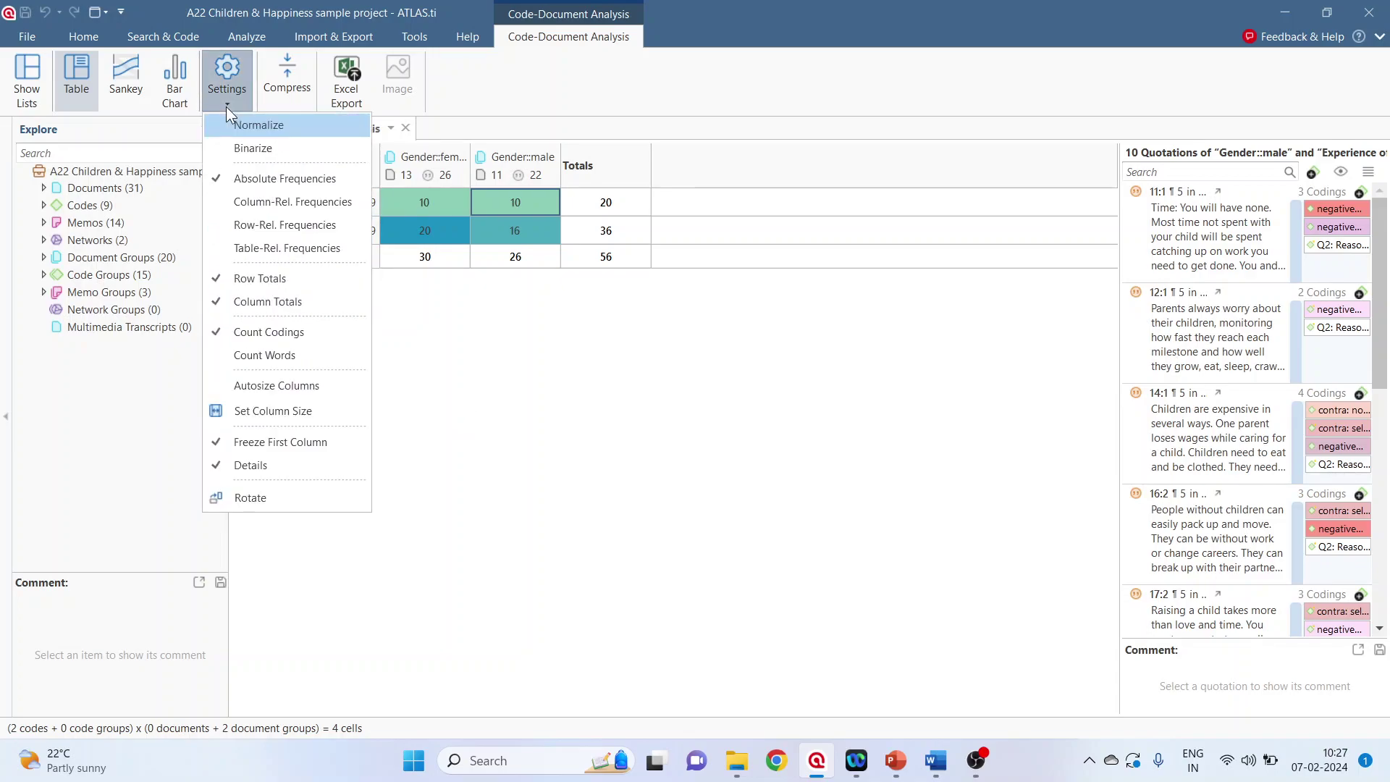
left_click(219, 208)
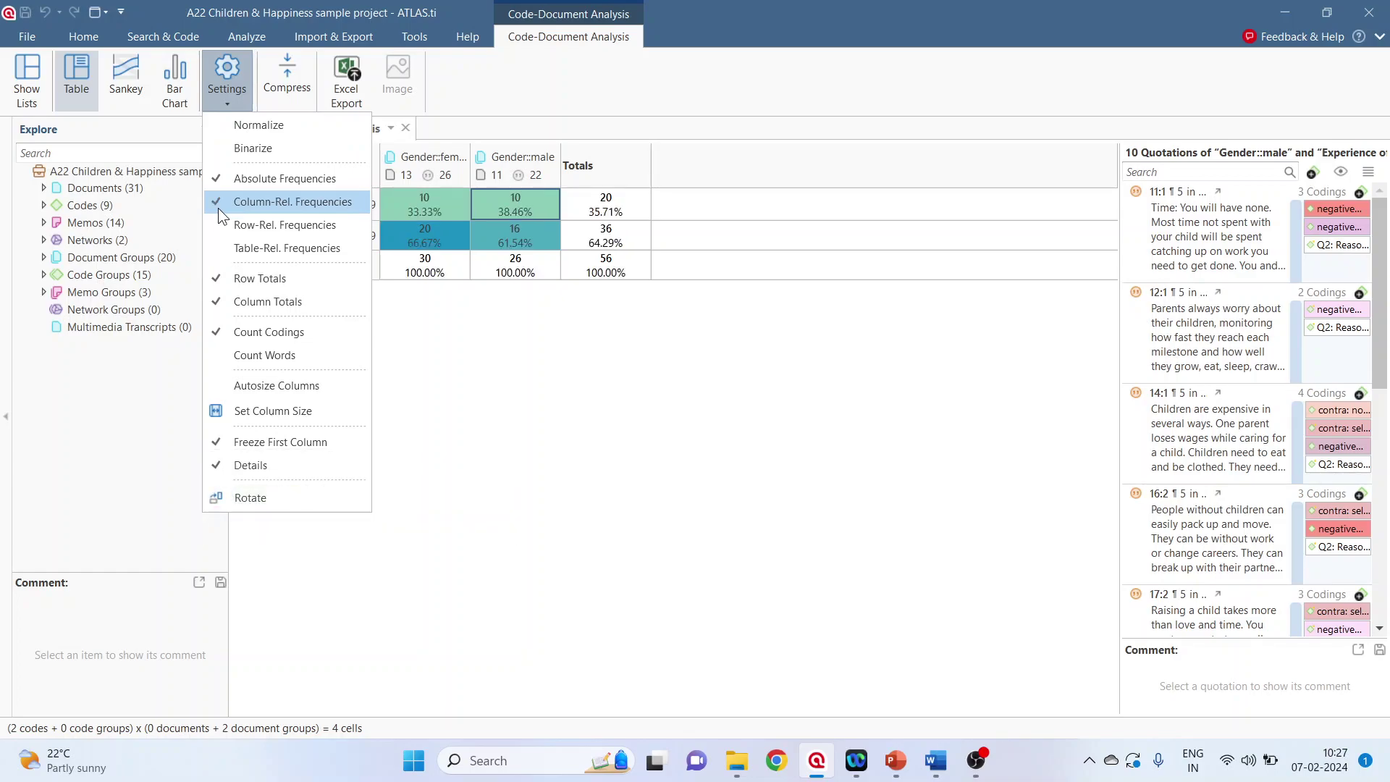
left_click(519, 418)
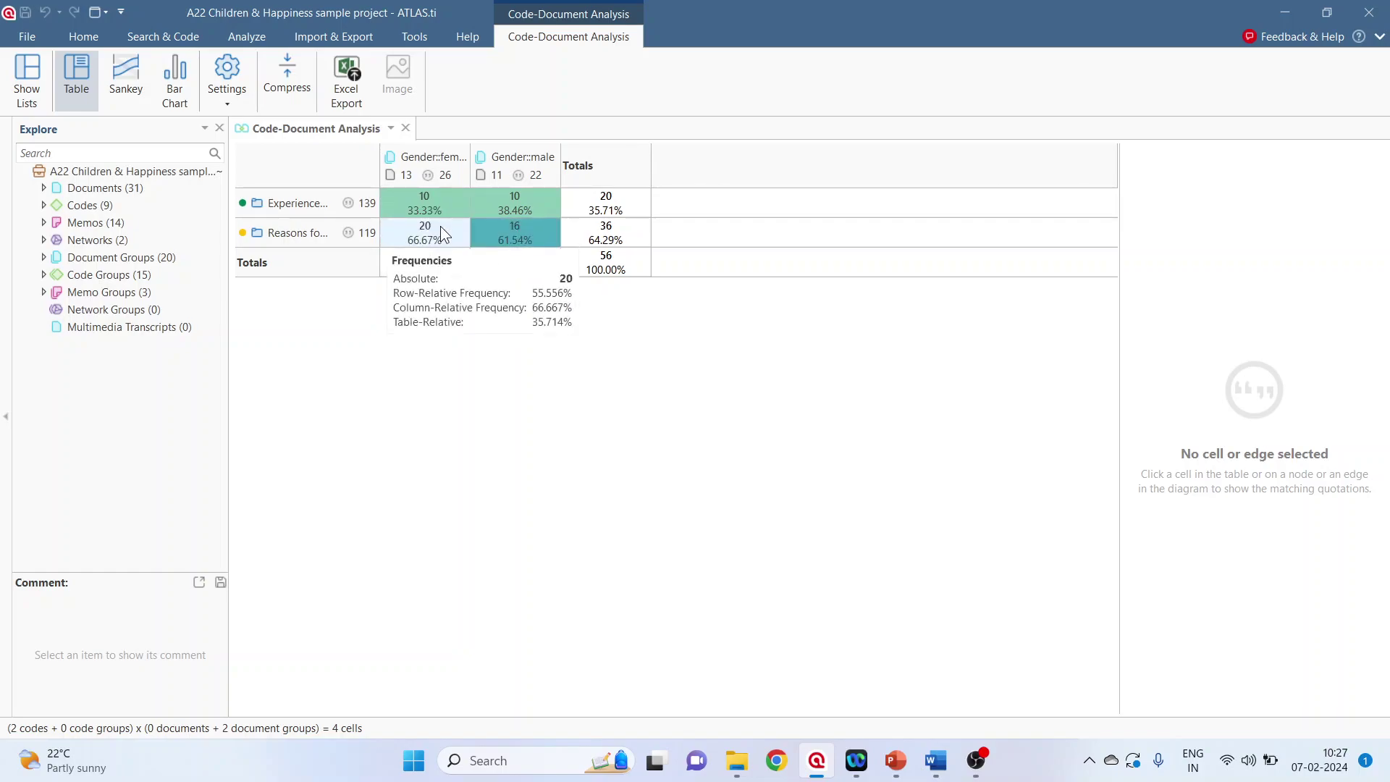
mouse_move(439, 262)
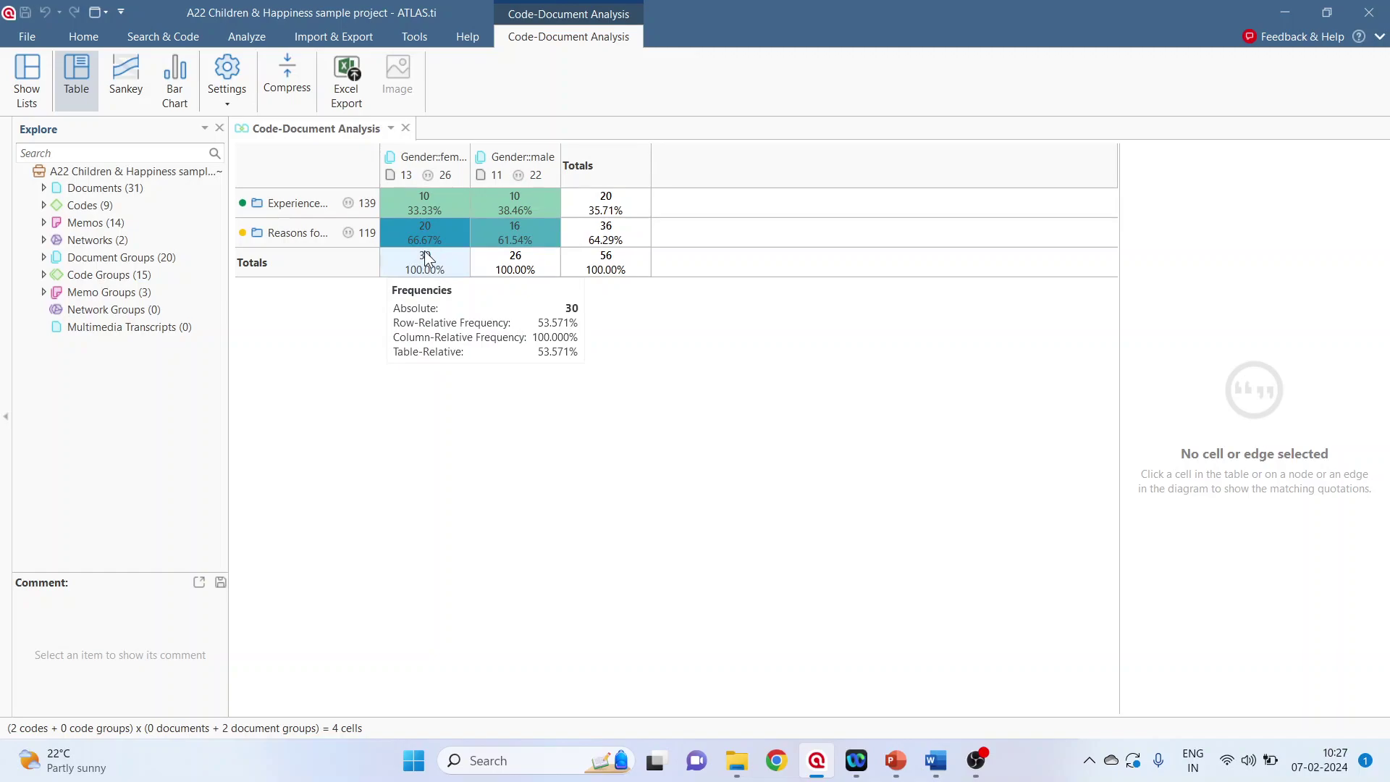
mouse_move(425, 203)
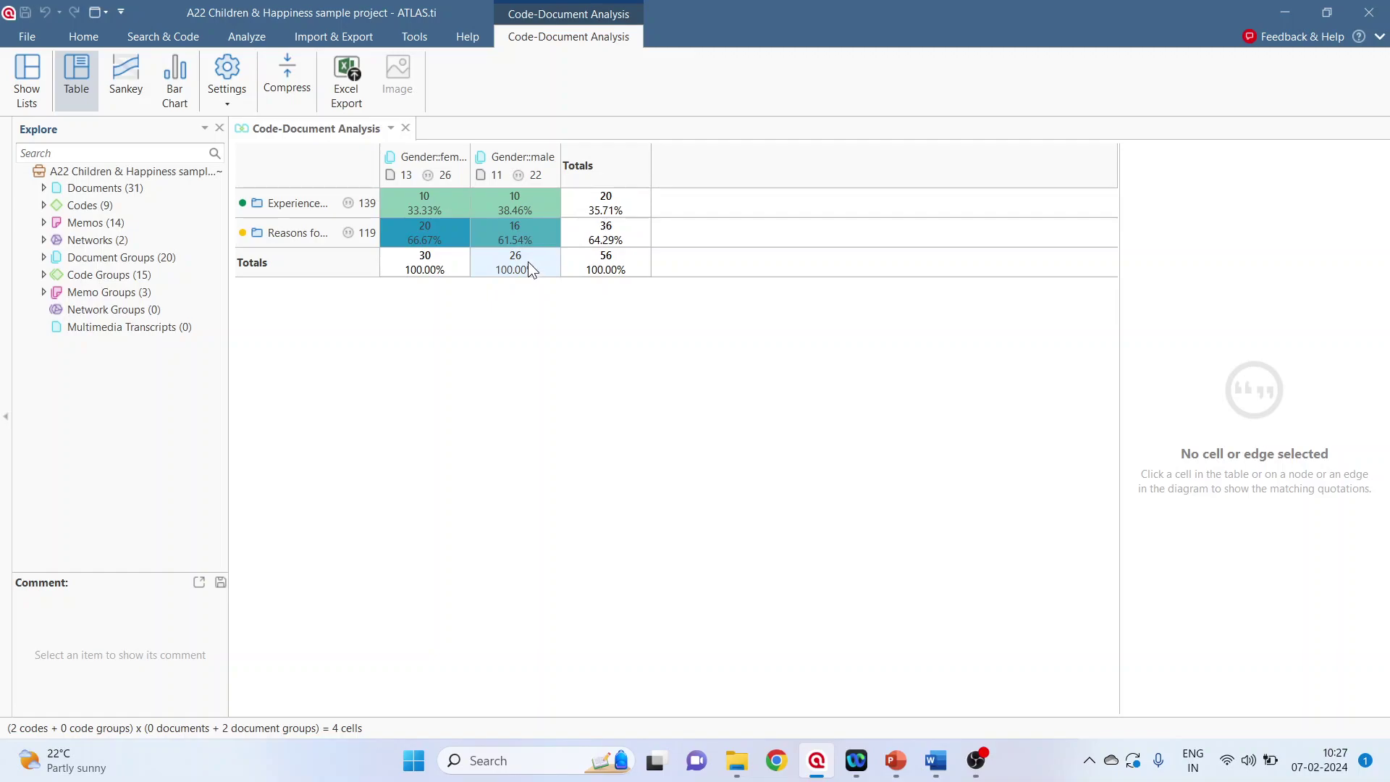
mouse_move(507, 256)
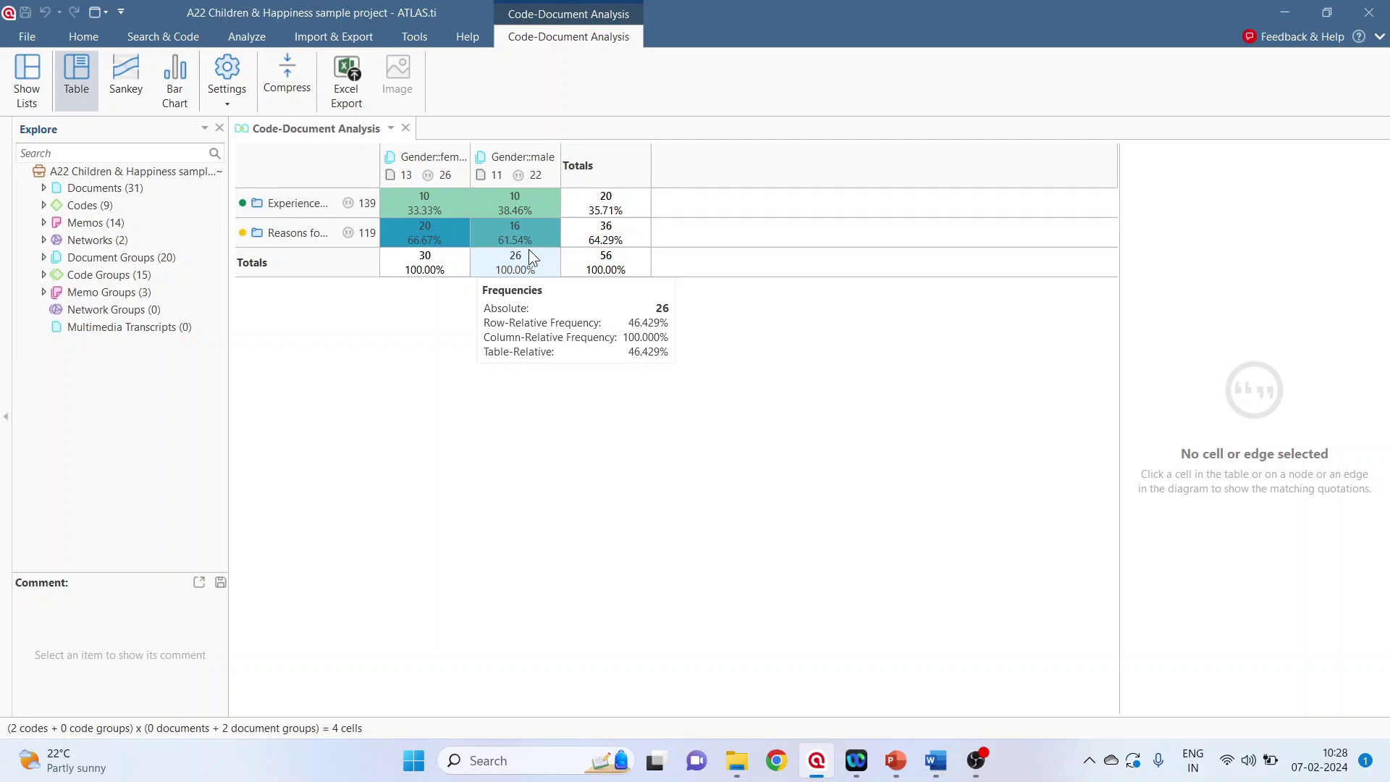
Add row- and table-relative percentages, then rotate the table so gender groups are rows with full names
left_click(224, 100)
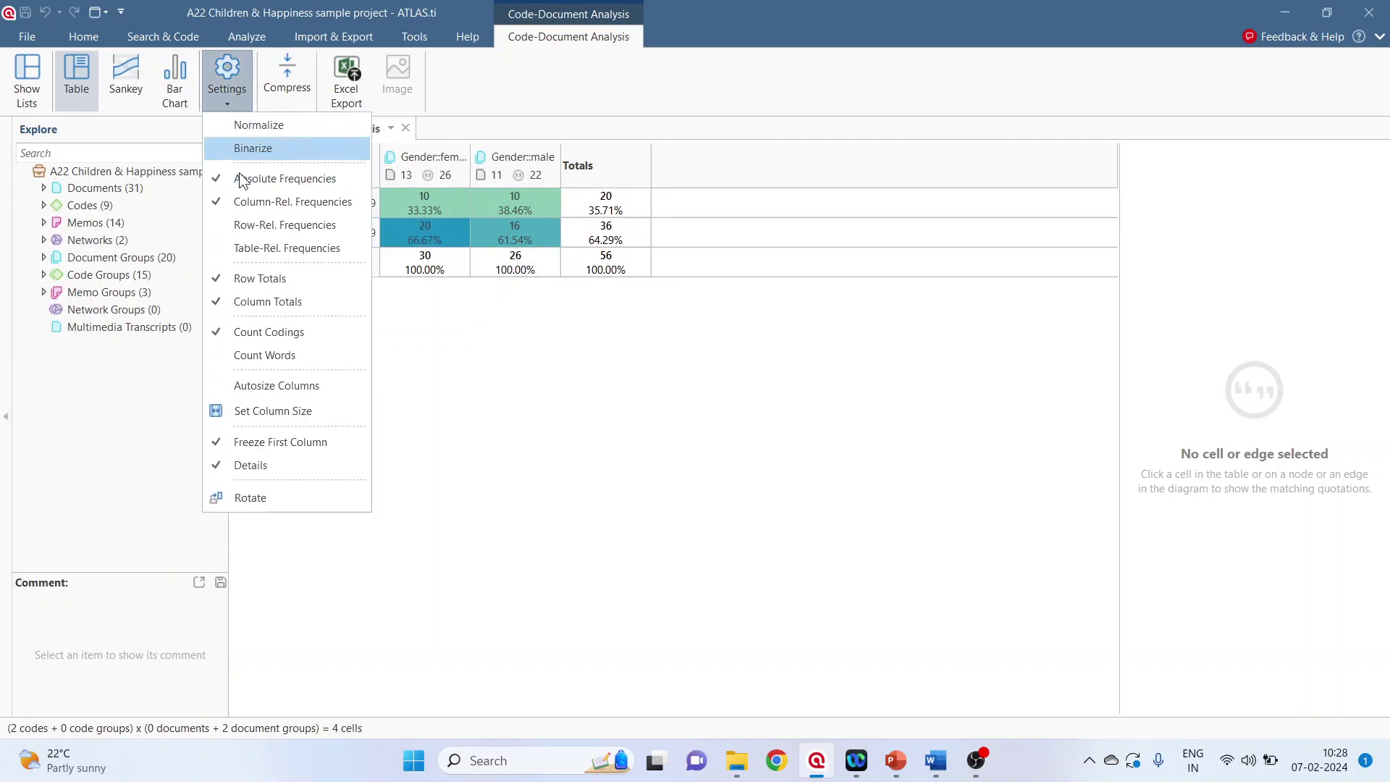
left_click(220, 228)
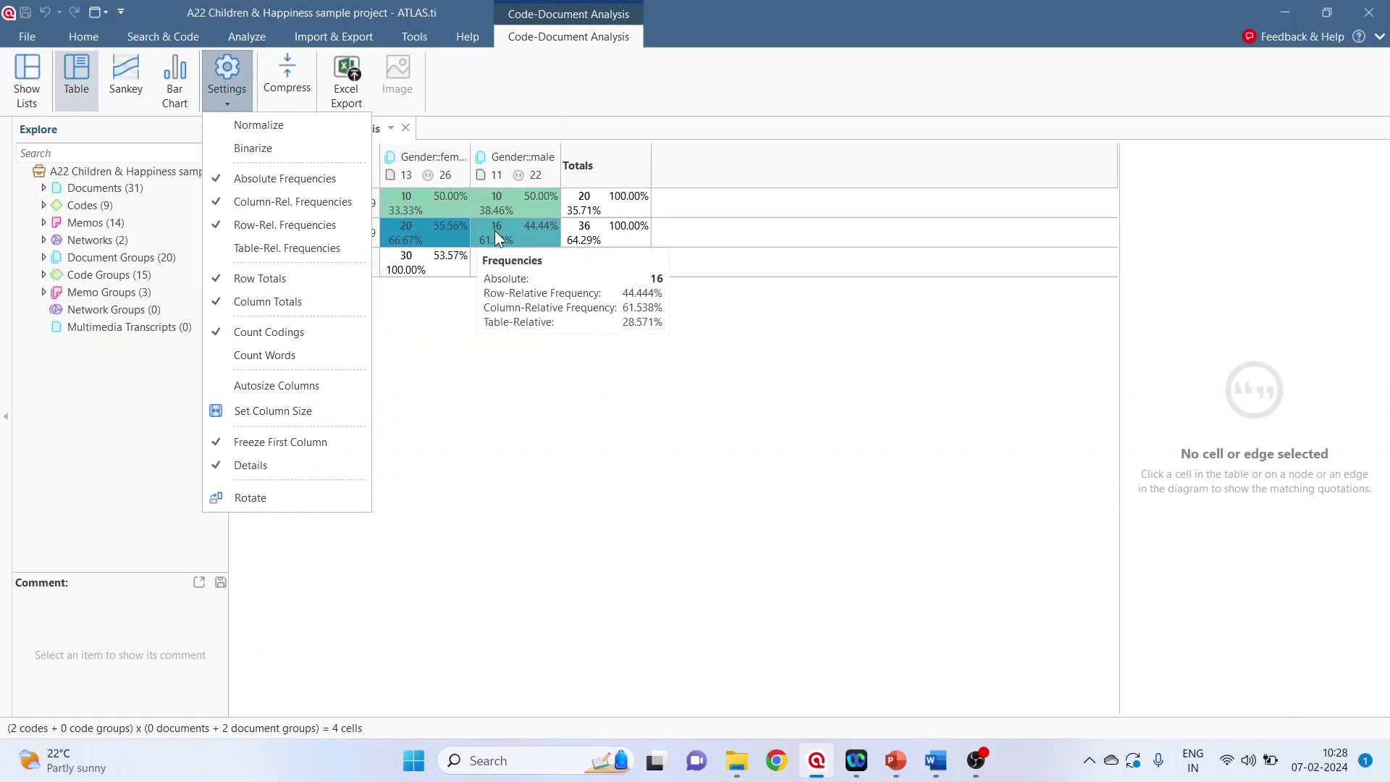
mouse_move(602, 236)
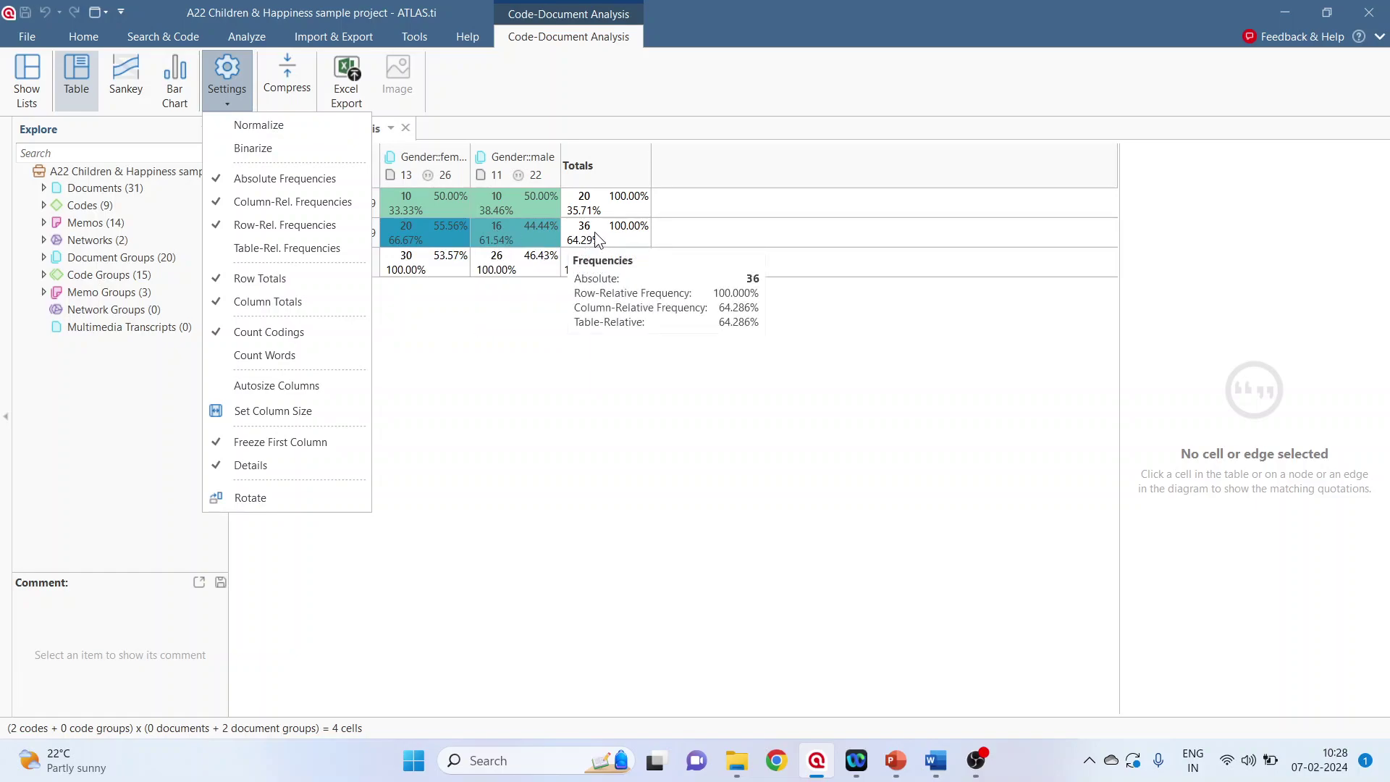
mouse_move(546, 235)
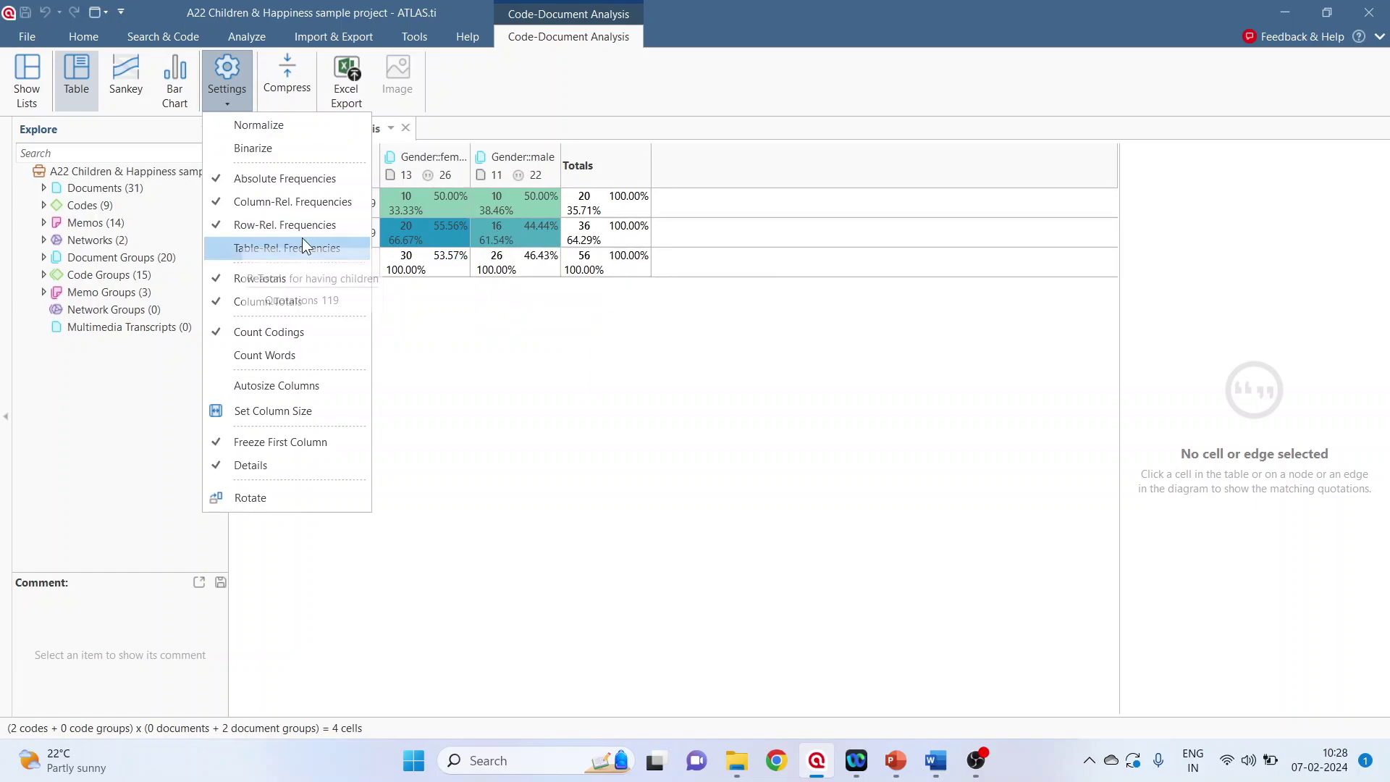
left_click(219, 249)
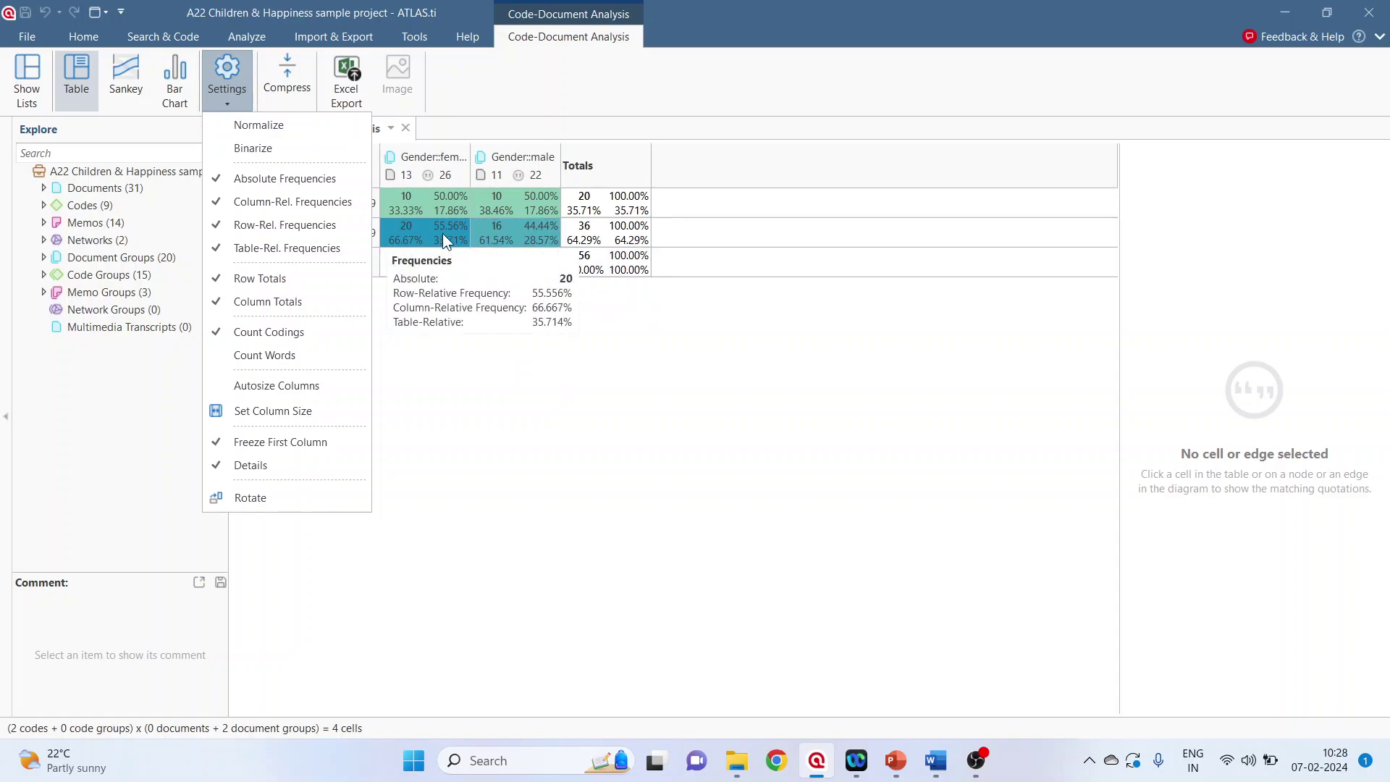
mouse_move(598, 271)
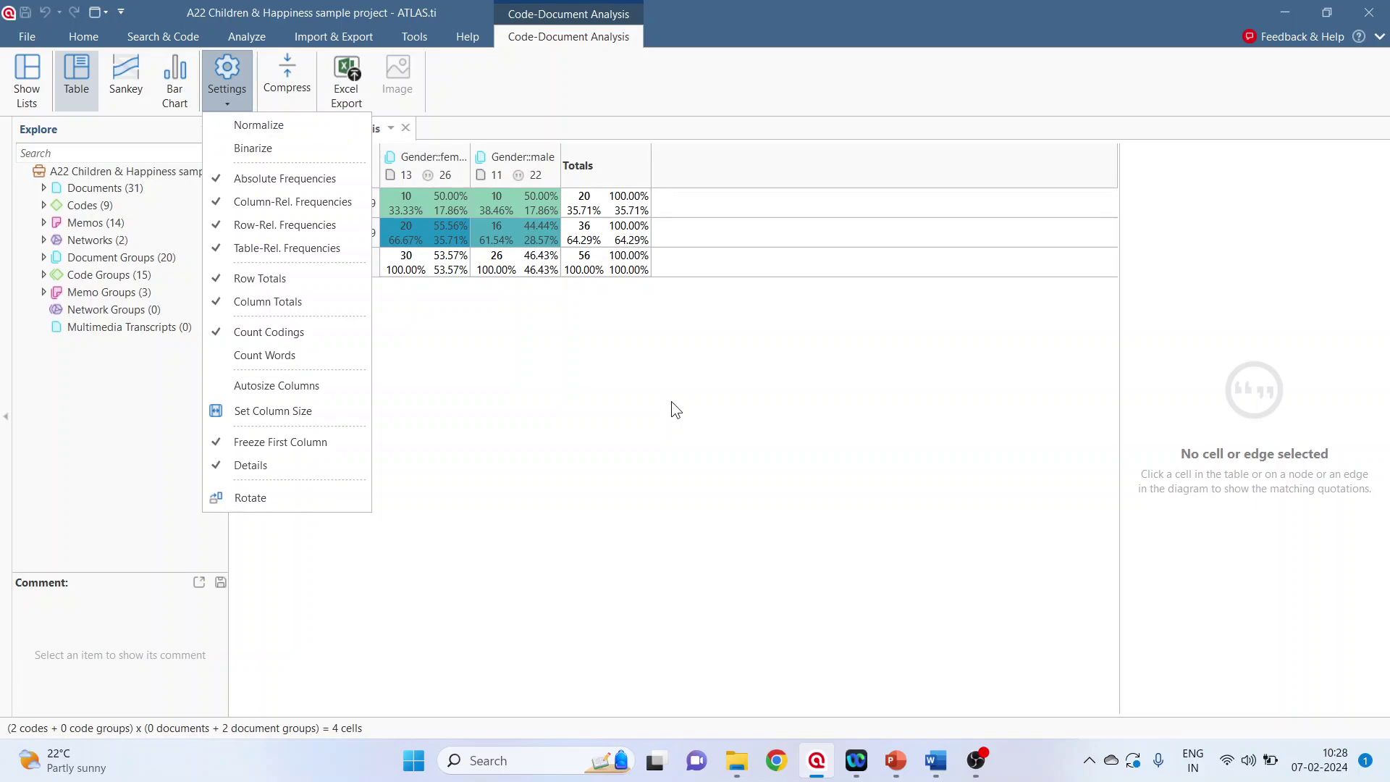
left_click(273, 498)
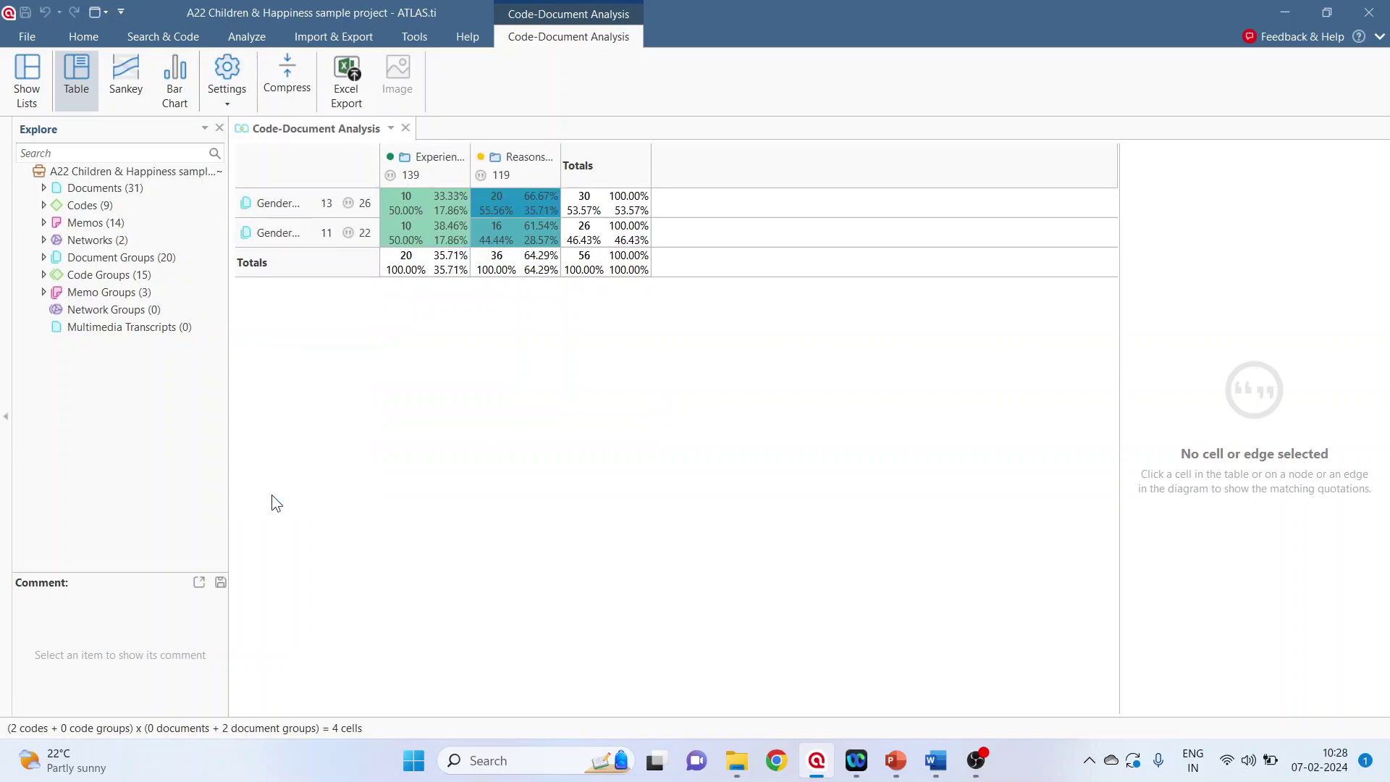
double_click(379, 155)
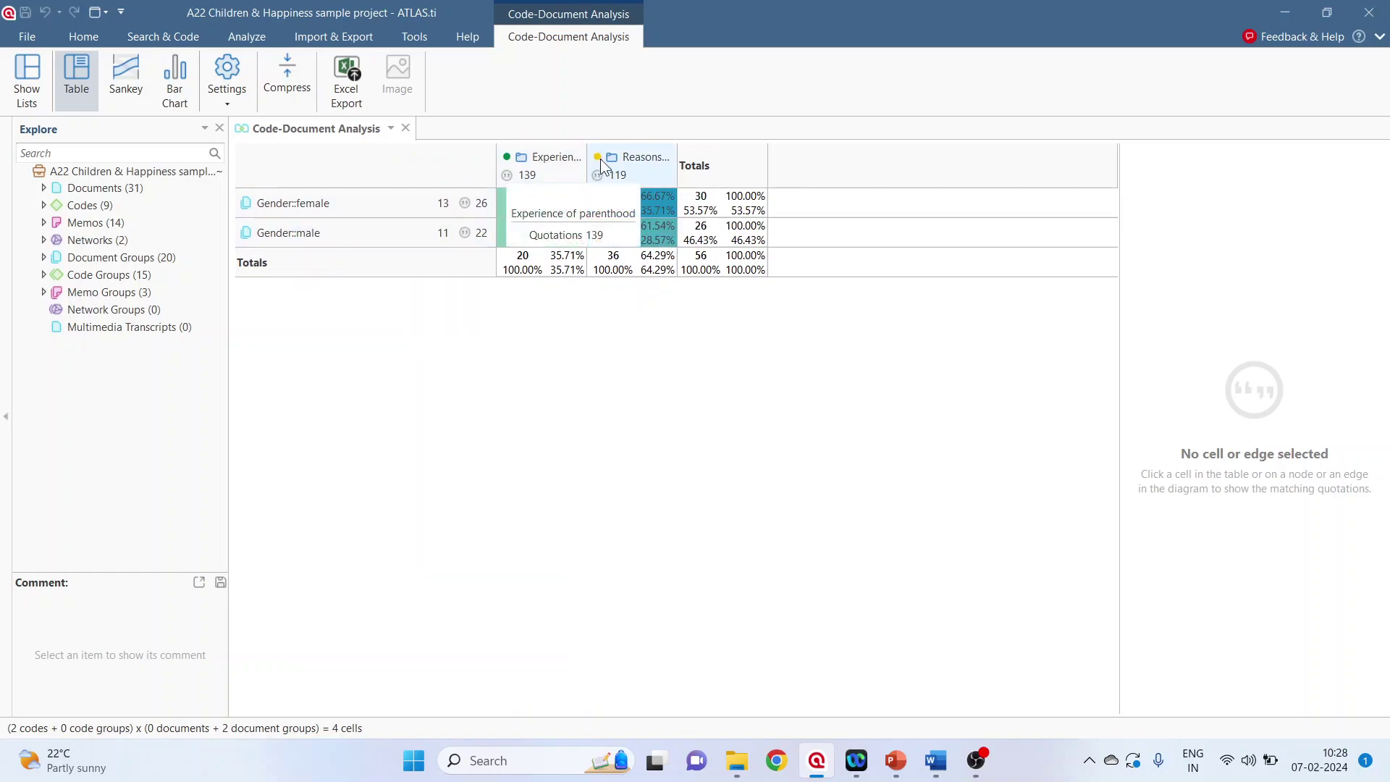
Rotate codes back to rows, display the Sankey diagram, and view the Code-Document Analysis PowerPoint slide
left_click(234, 101)
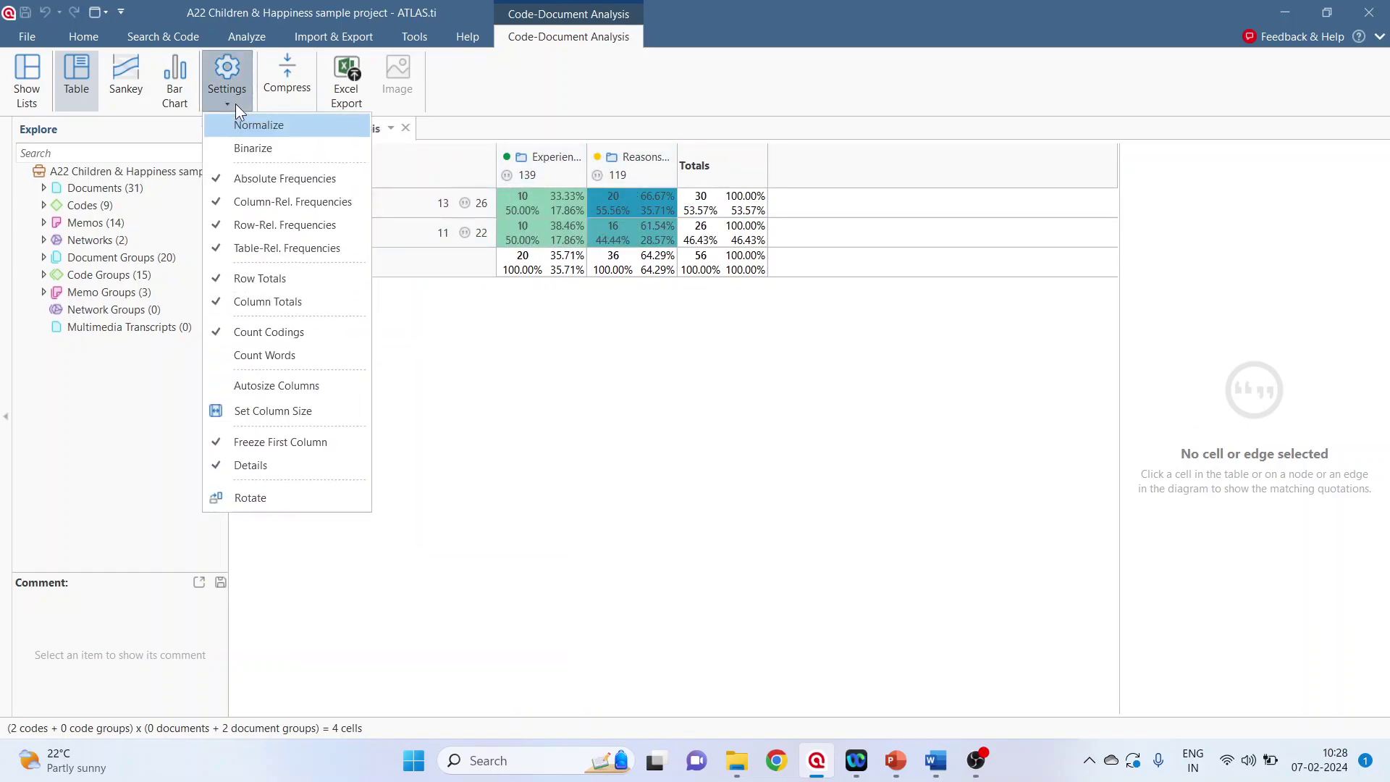
left_click(290, 493)
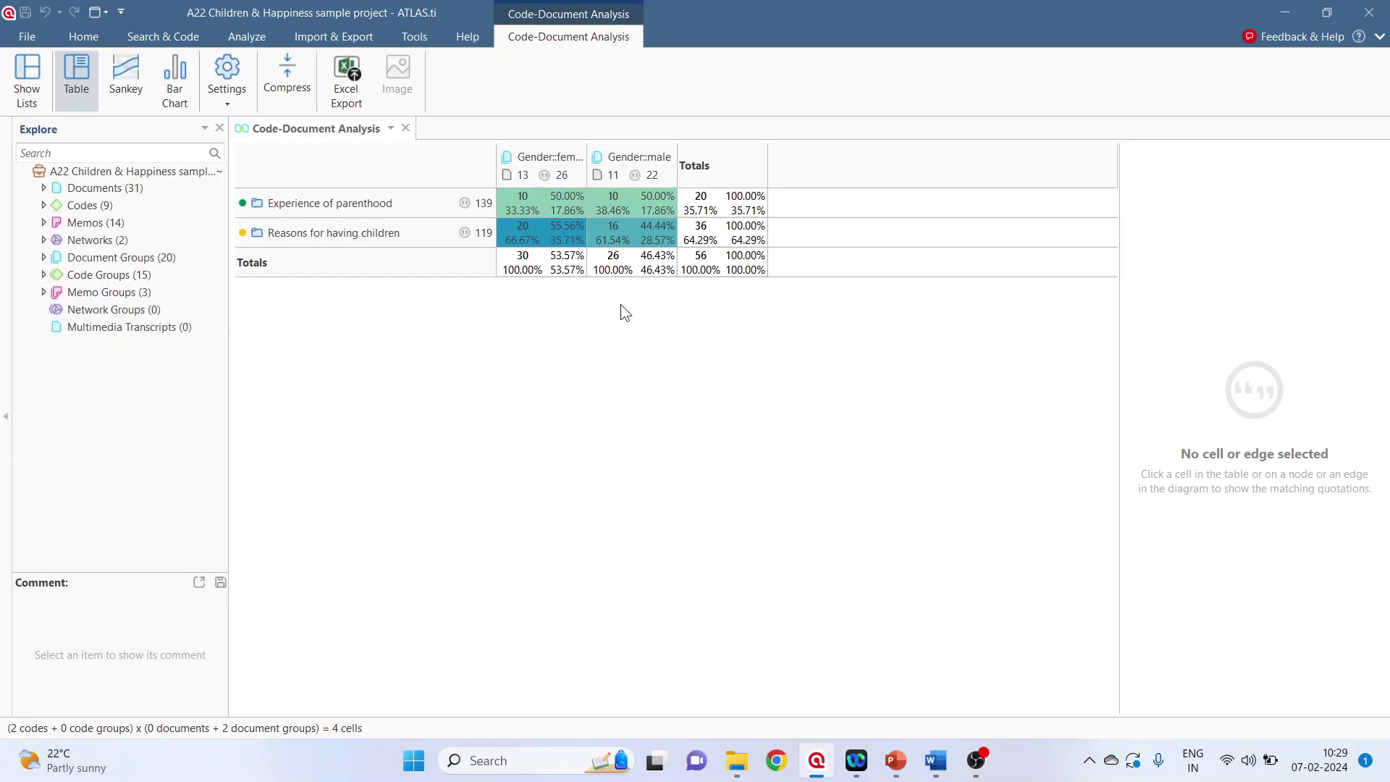
left_click(129, 102)
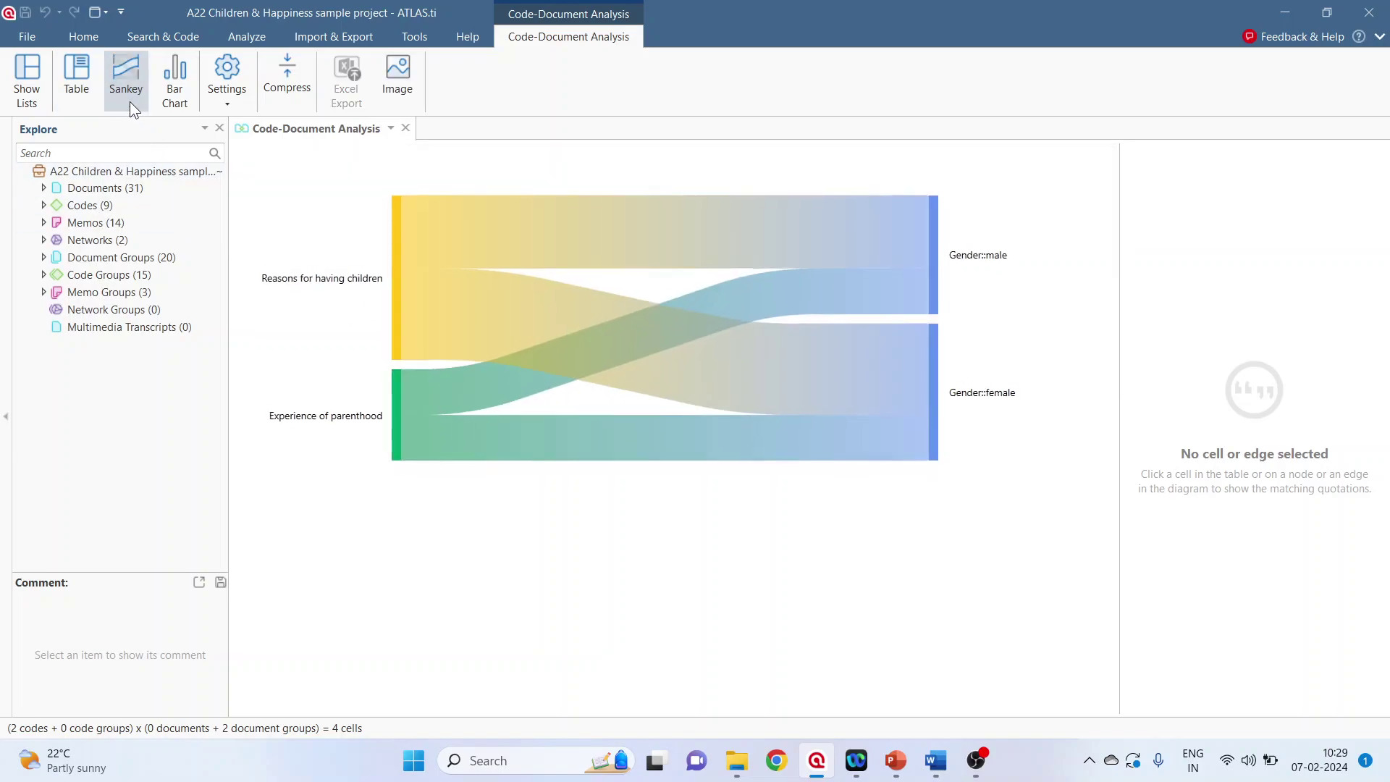
left_click(895, 760)
left_click(145, 409)
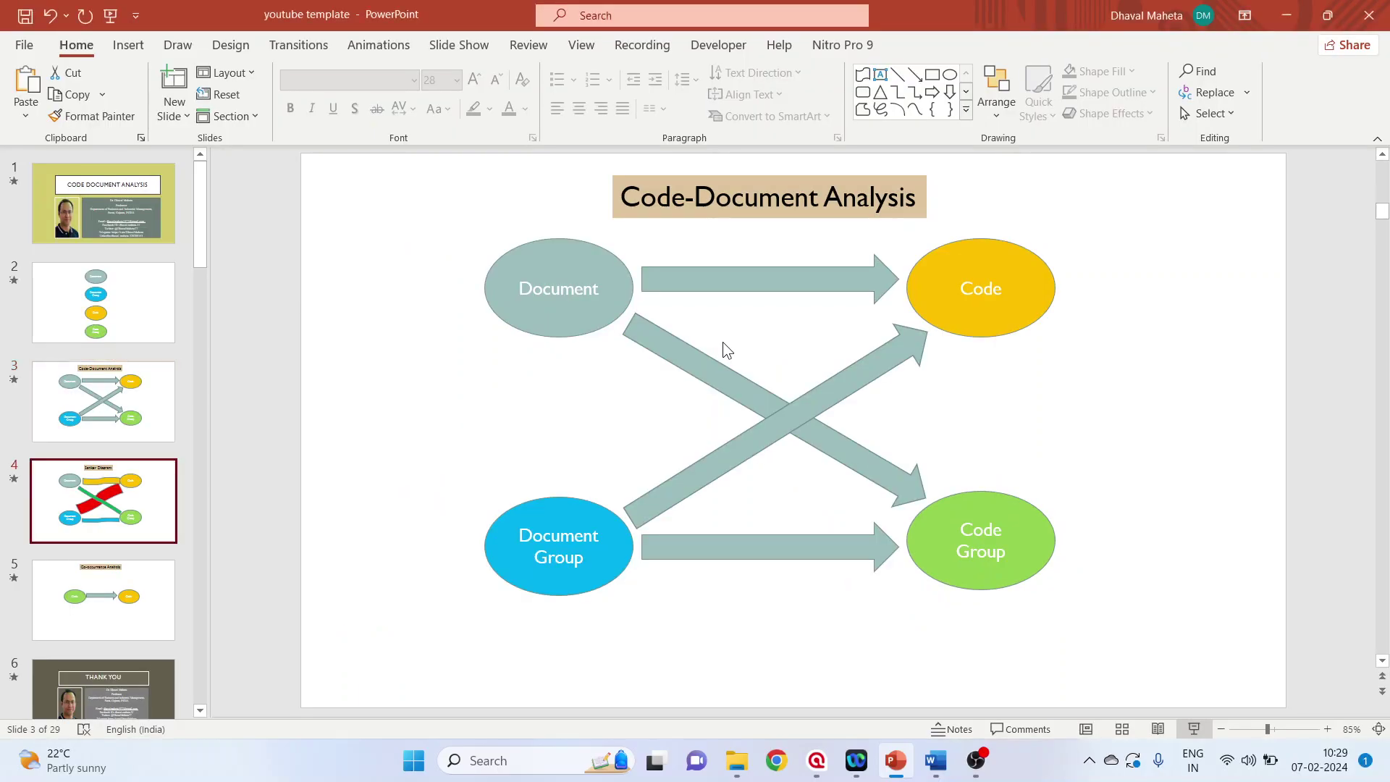
Back in the Sankey diagram, select the Reasons for having children–Gender::male flow to list its 16 quotations
left_click(819, 762)
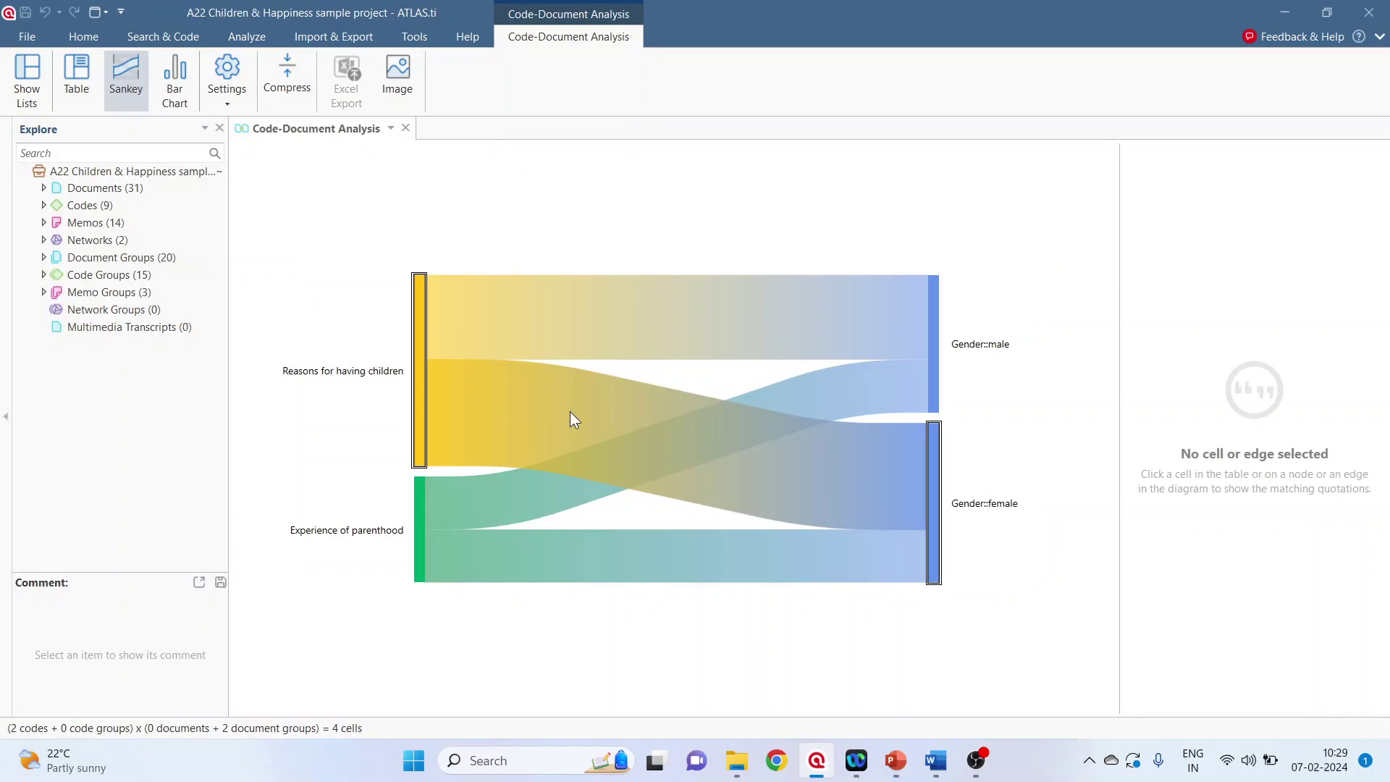
left_click_drag(423, 320, 420, 224)
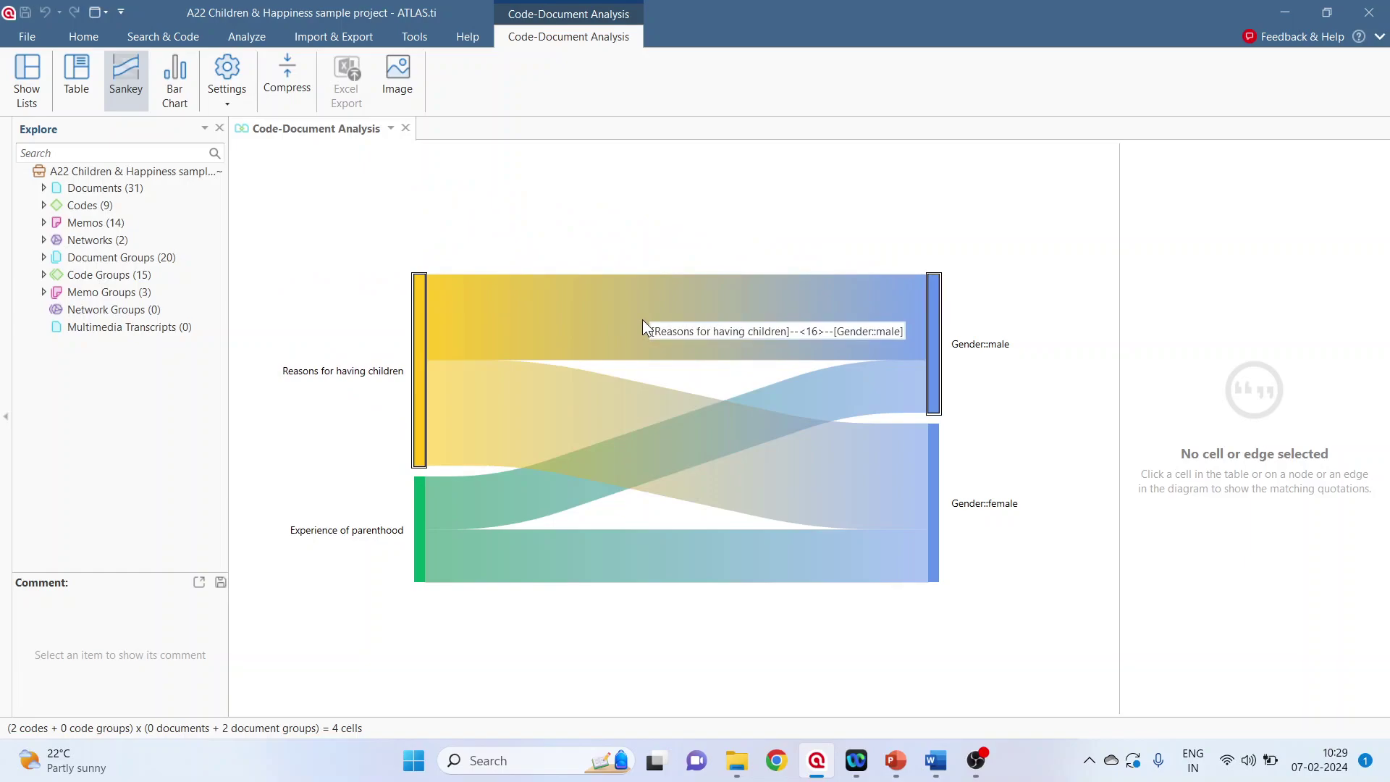
left_click(641, 319)
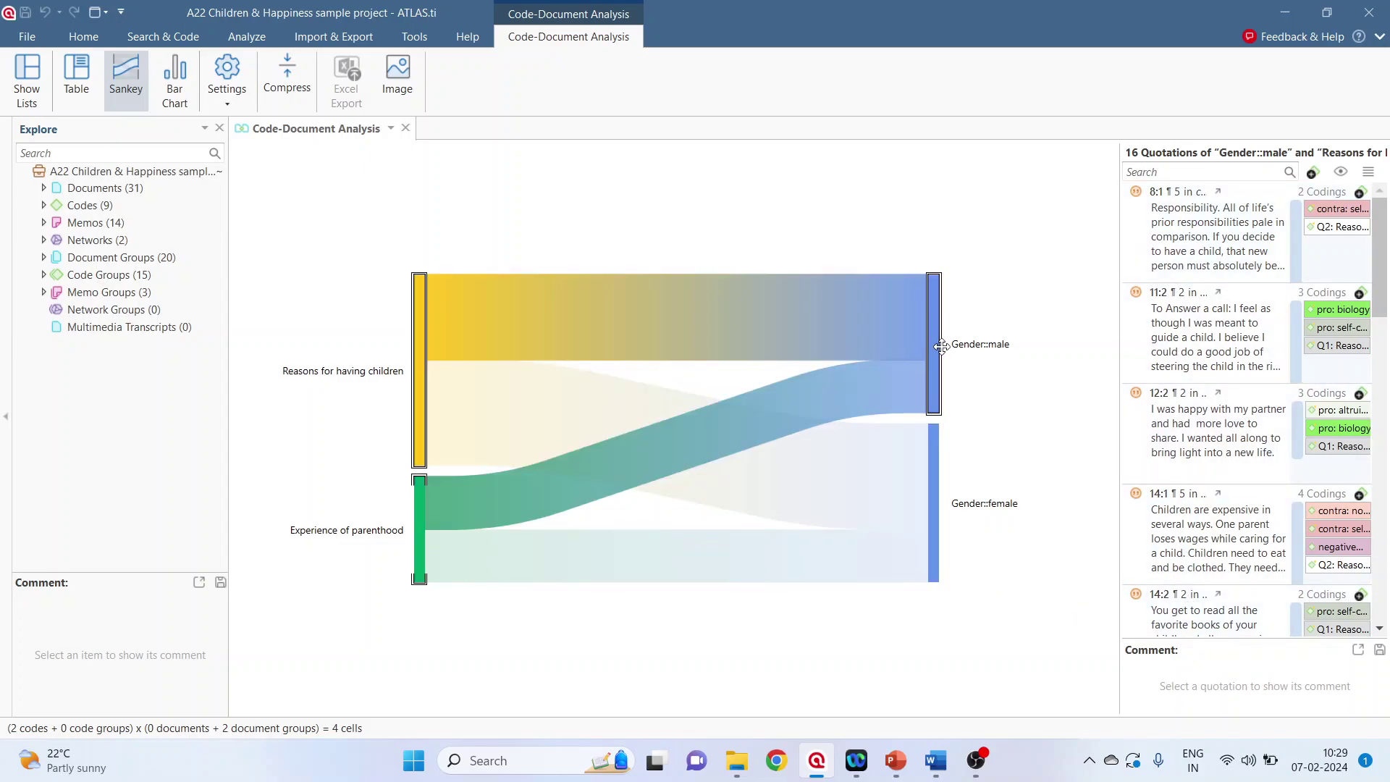
mouse_move(939, 323)
mouse_move(444, 337)
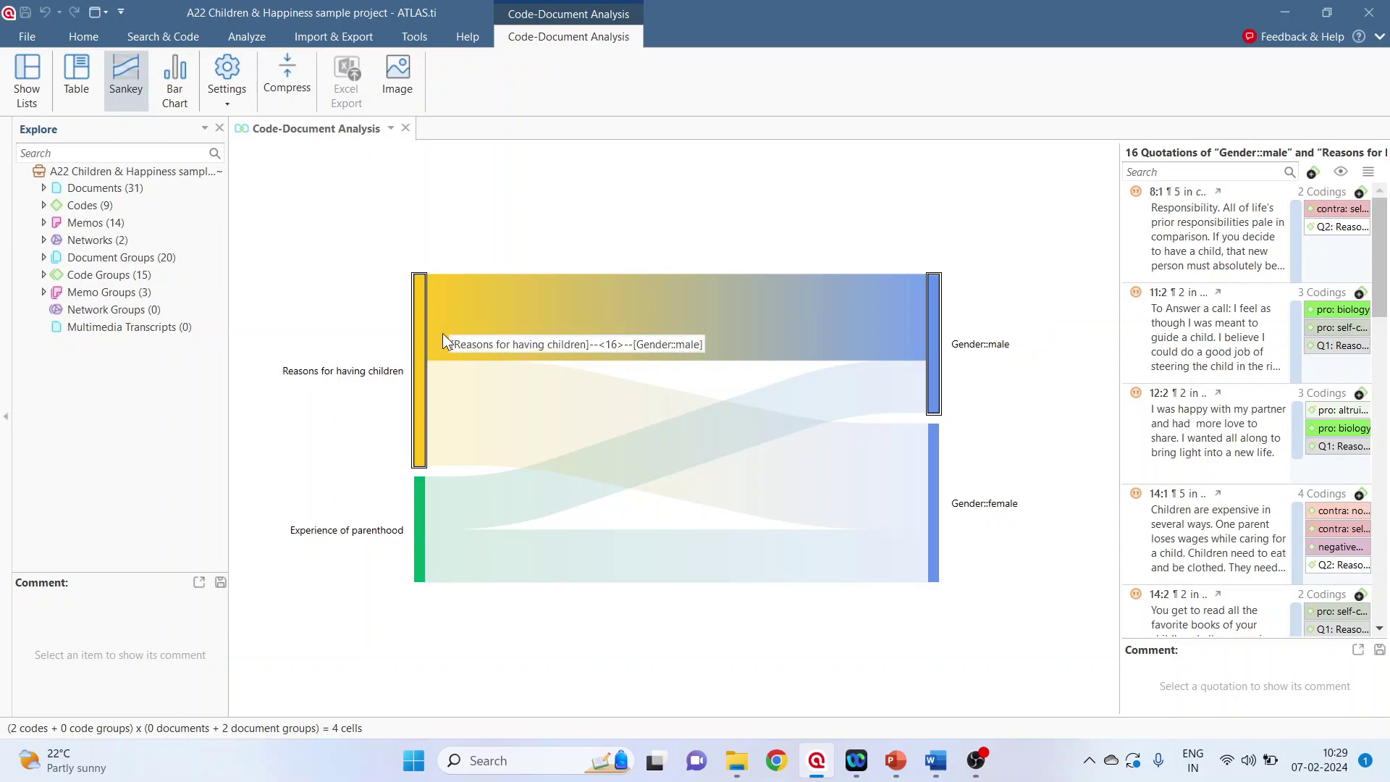
Fit the Sankey diagram to the window and refresh its layout
left_click(227, 102)
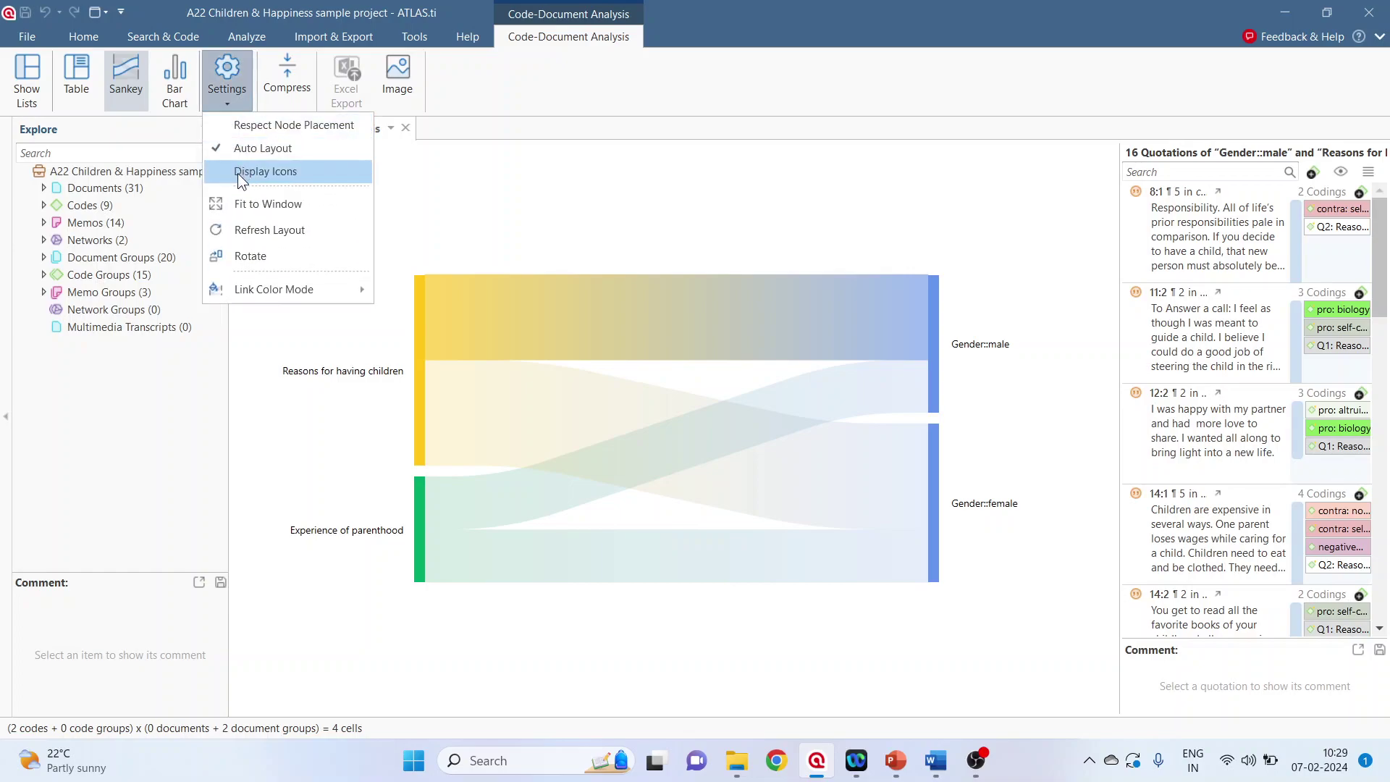
left_click(231, 174)
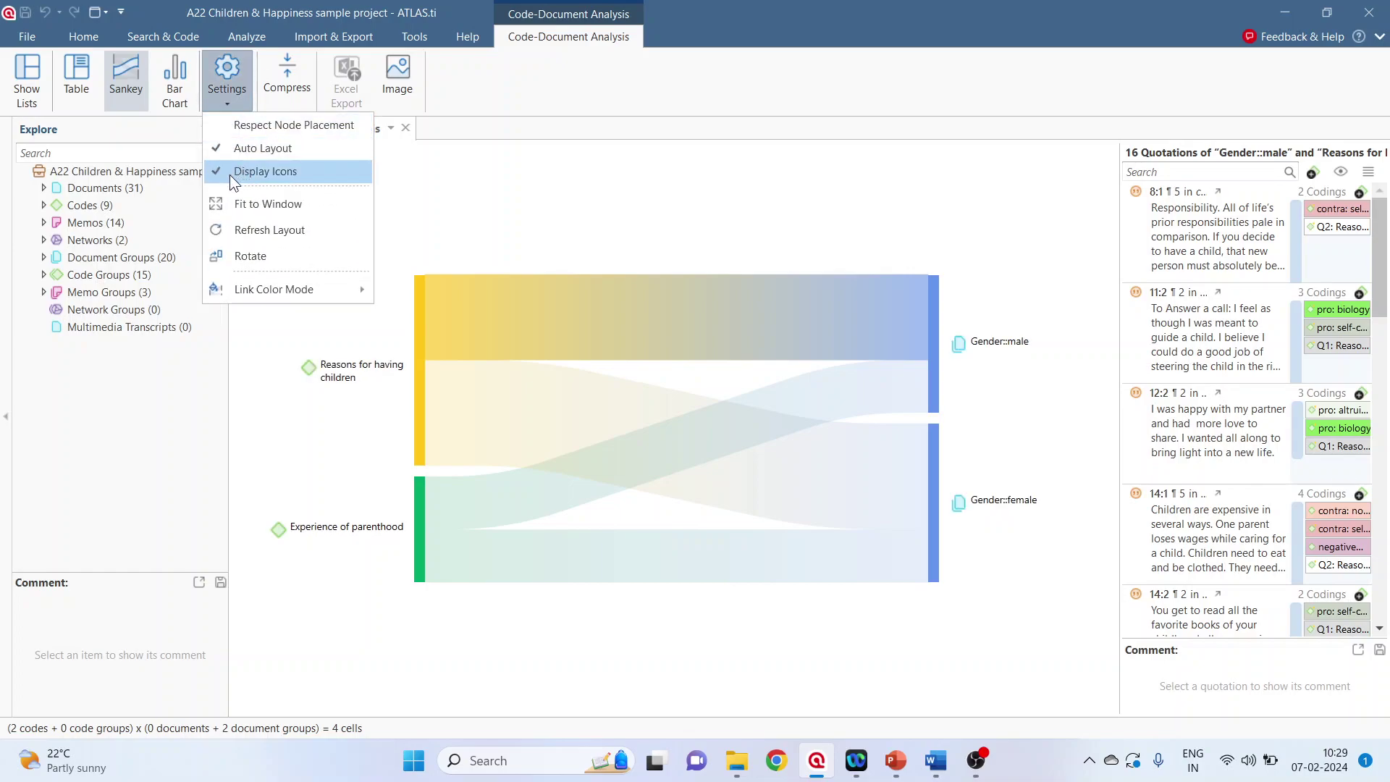
left_click(229, 175)
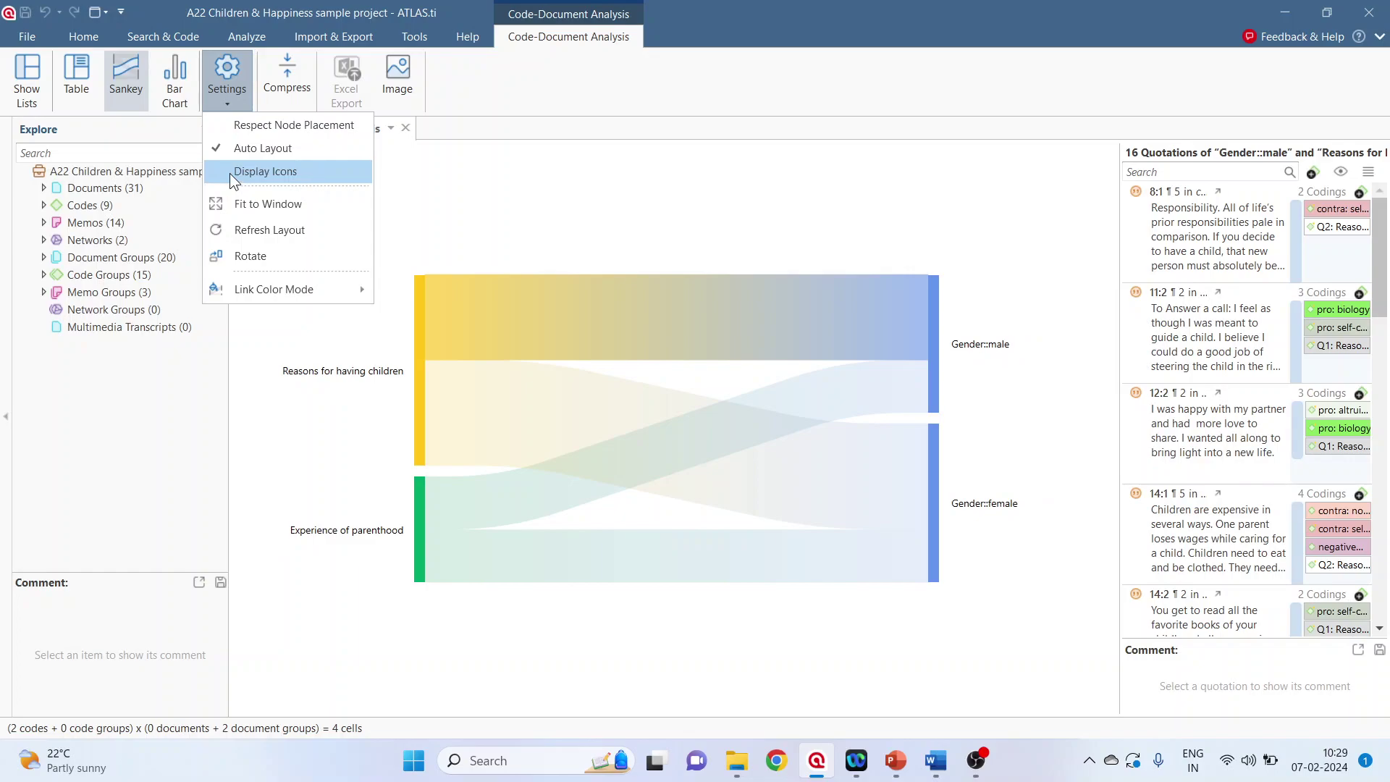
left_click(232, 210)
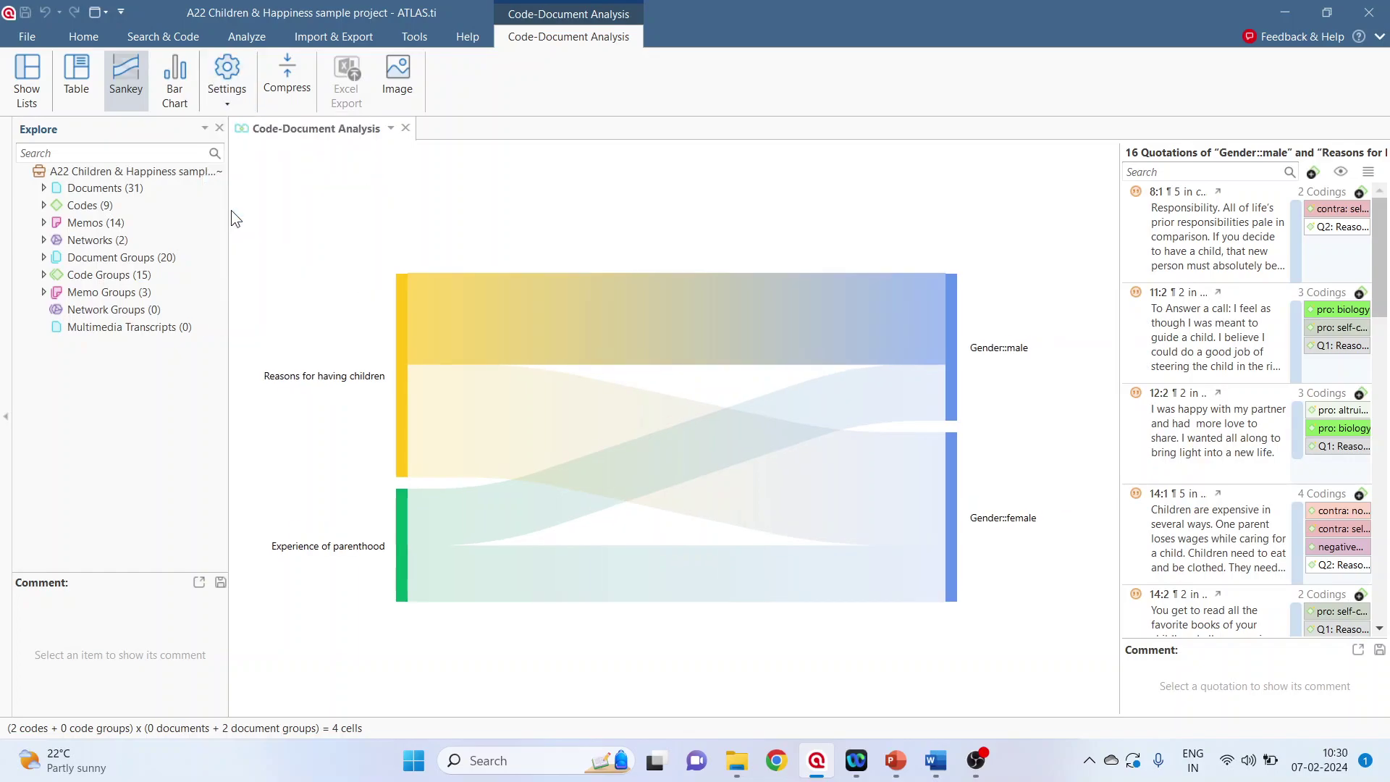
left_click(227, 108)
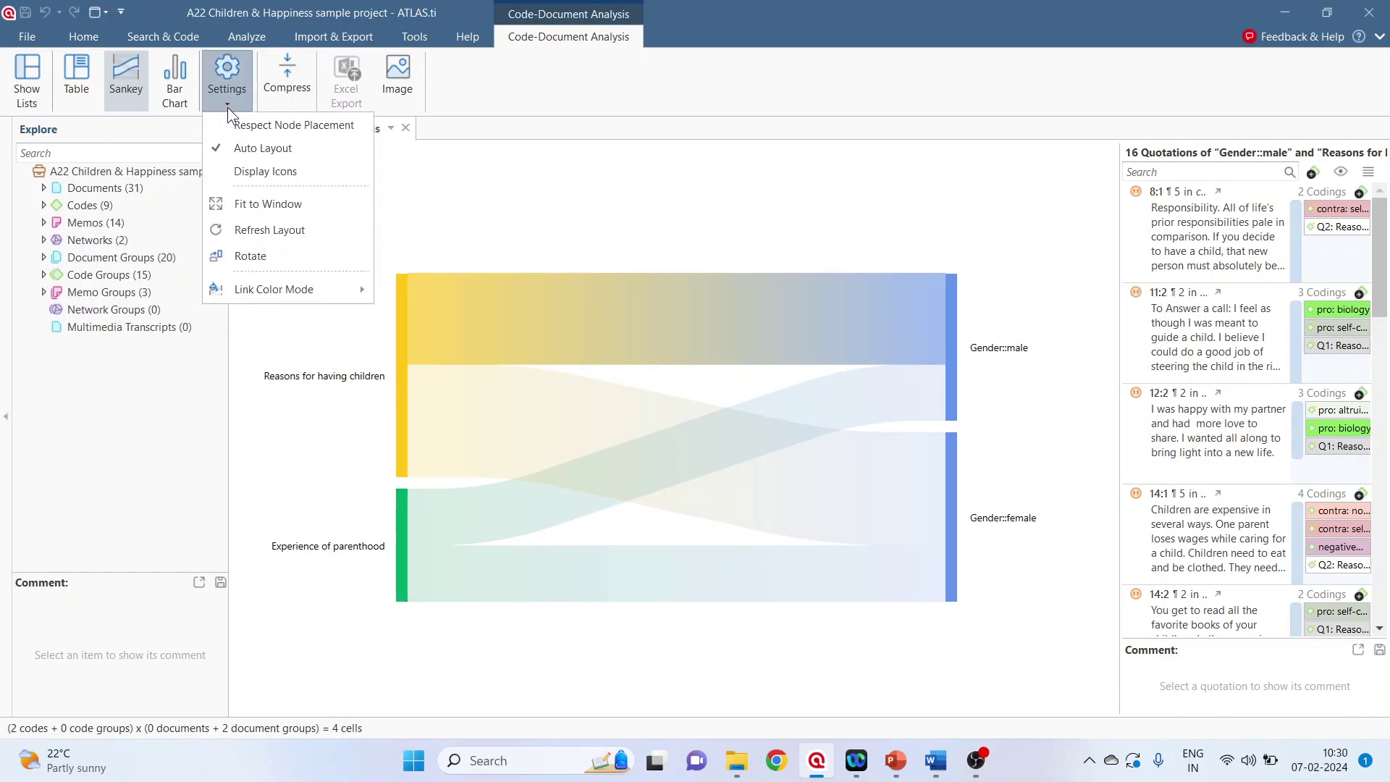
left_click(252, 224)
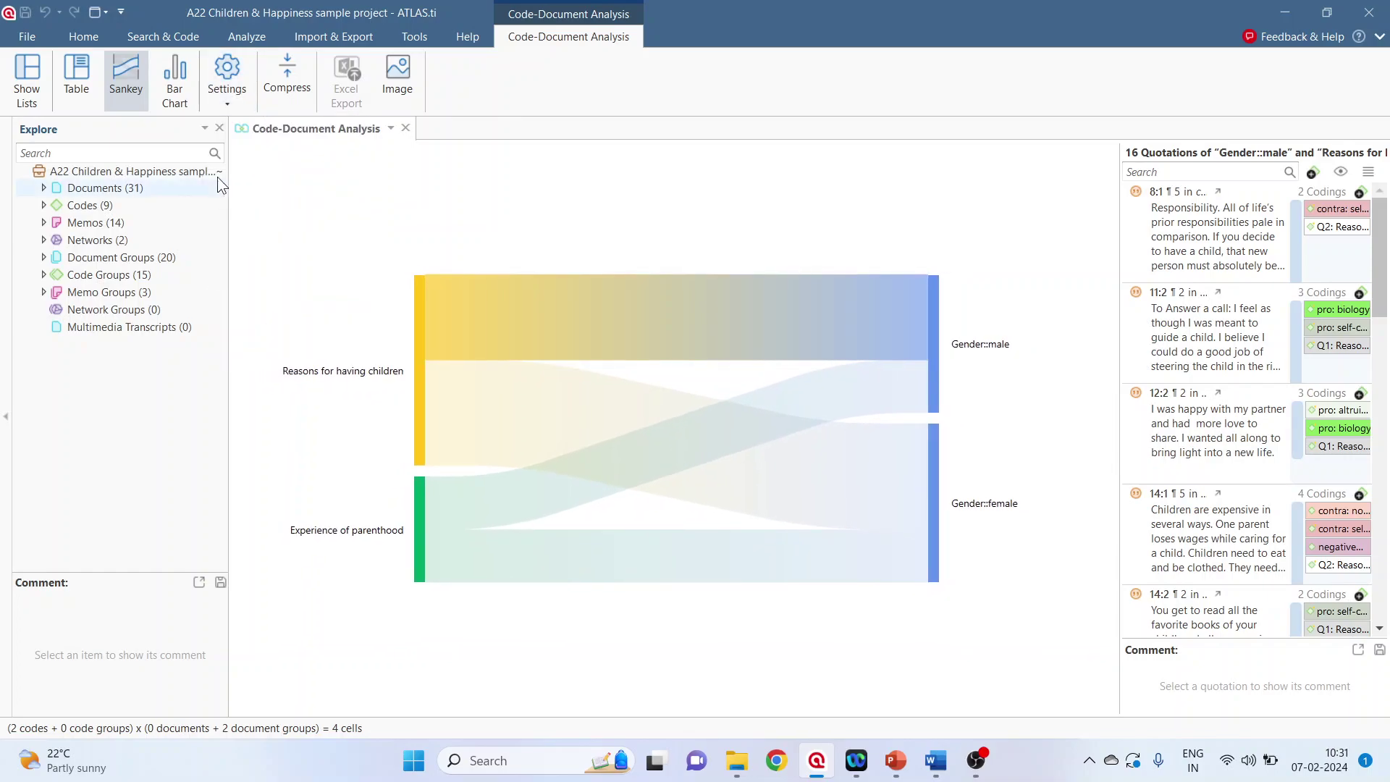
Rotate the Sankey diagram vertically, codes flowing down to Gender::female and Gender::male
left_click(232, 100)
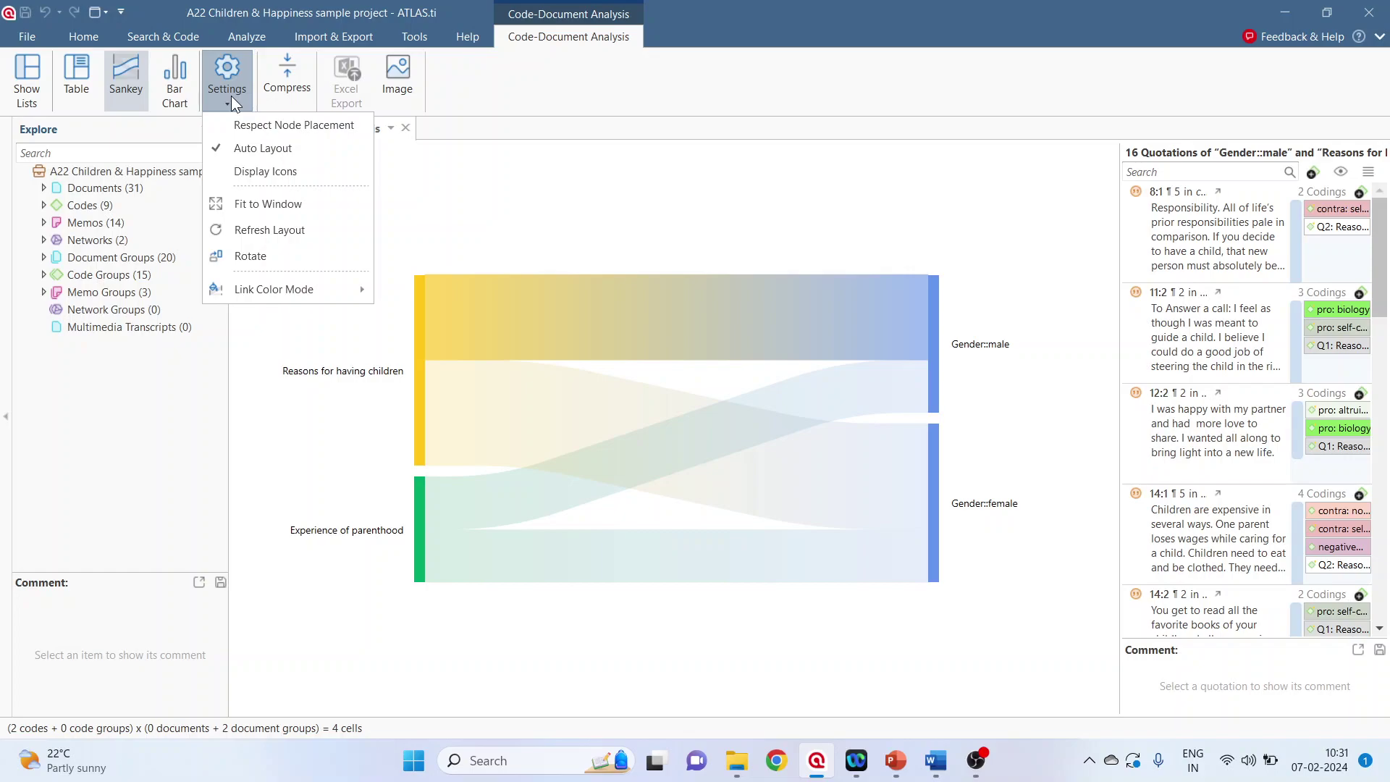
left_click(265, 269)
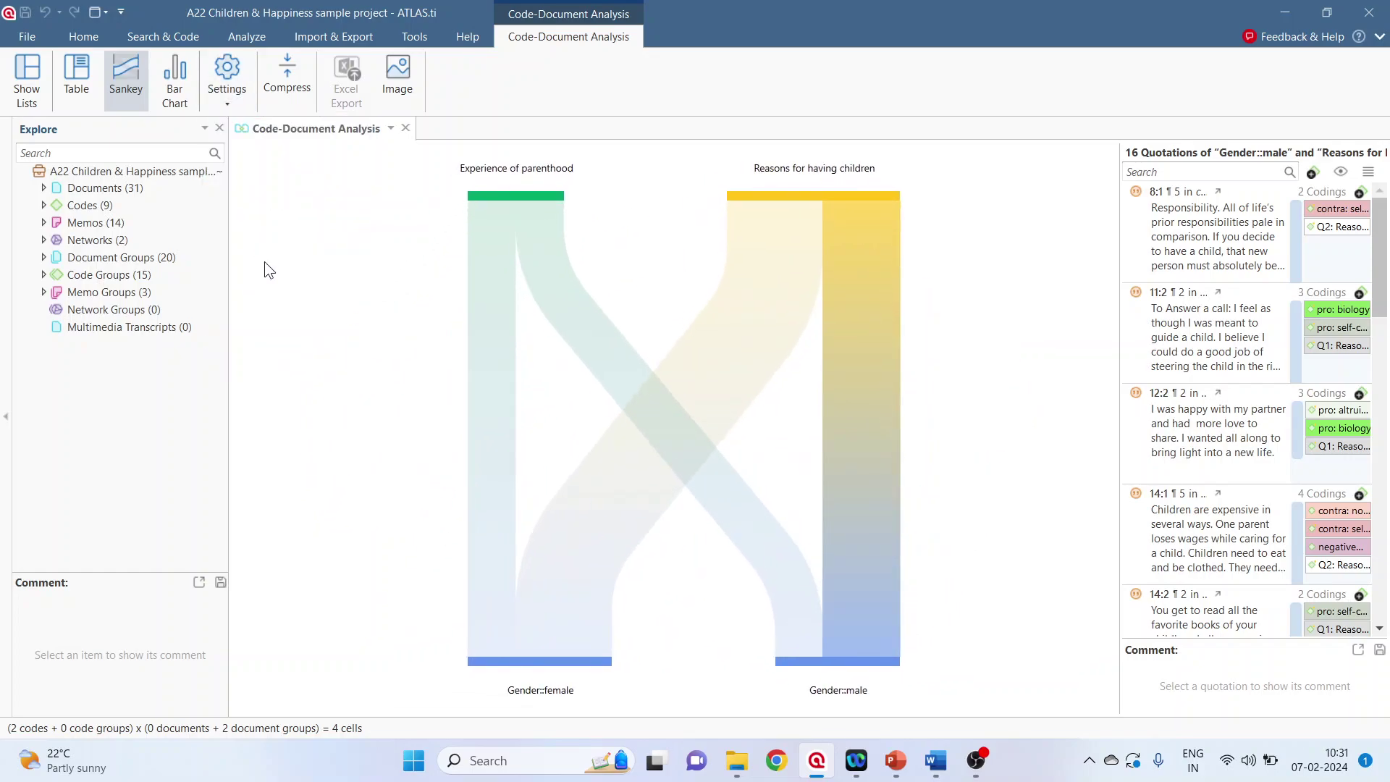
left_click(231, 103)
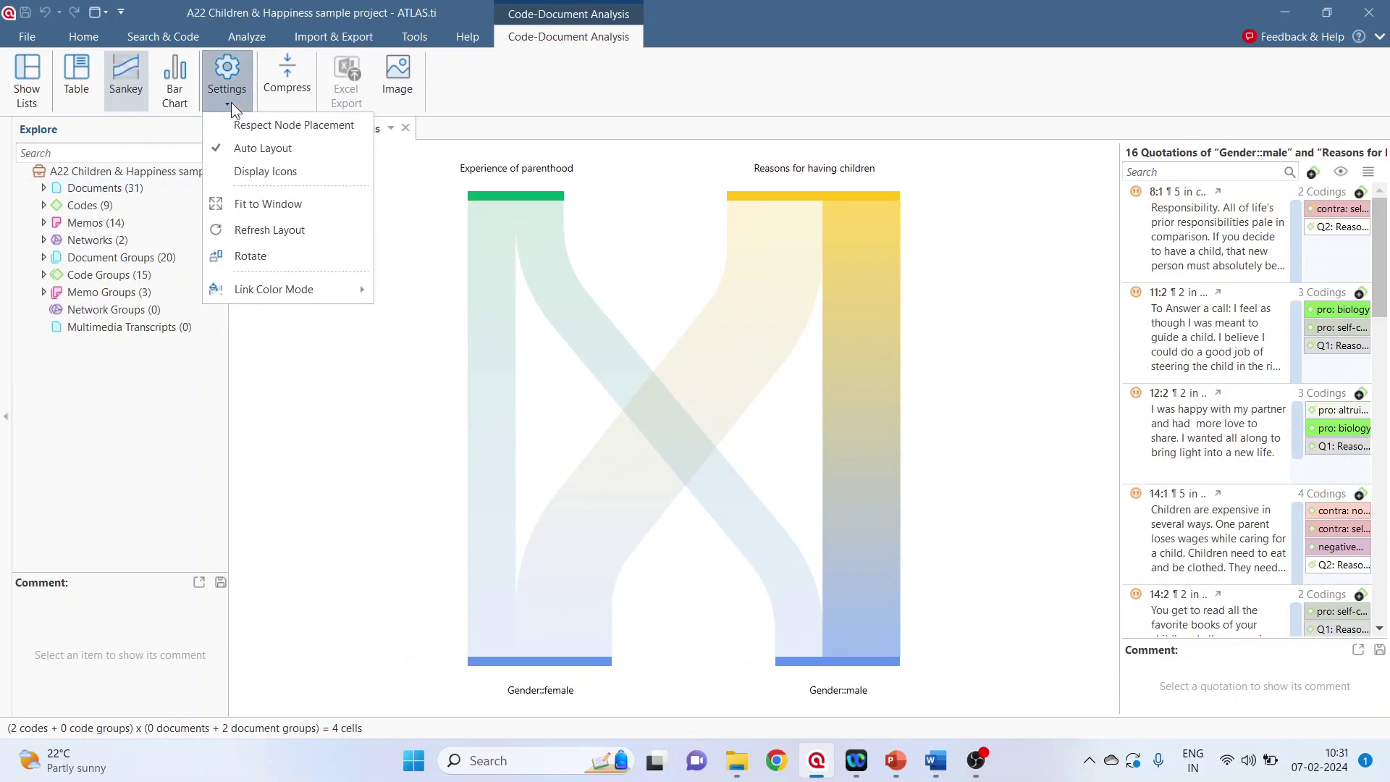
mouse_move(274, 290)
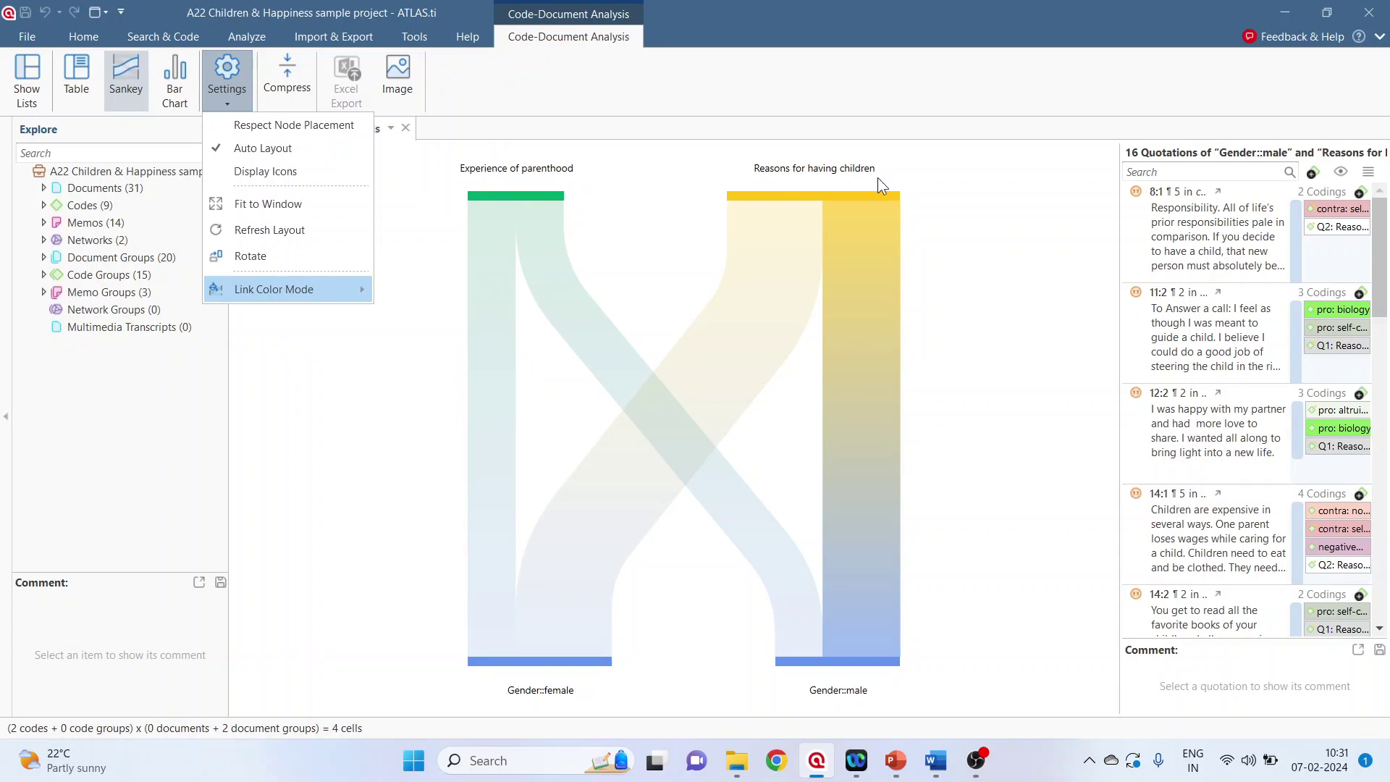
Recolour the Sankey links by source node, then target node, and finally with gradient colours
mouse_move(351, 290)
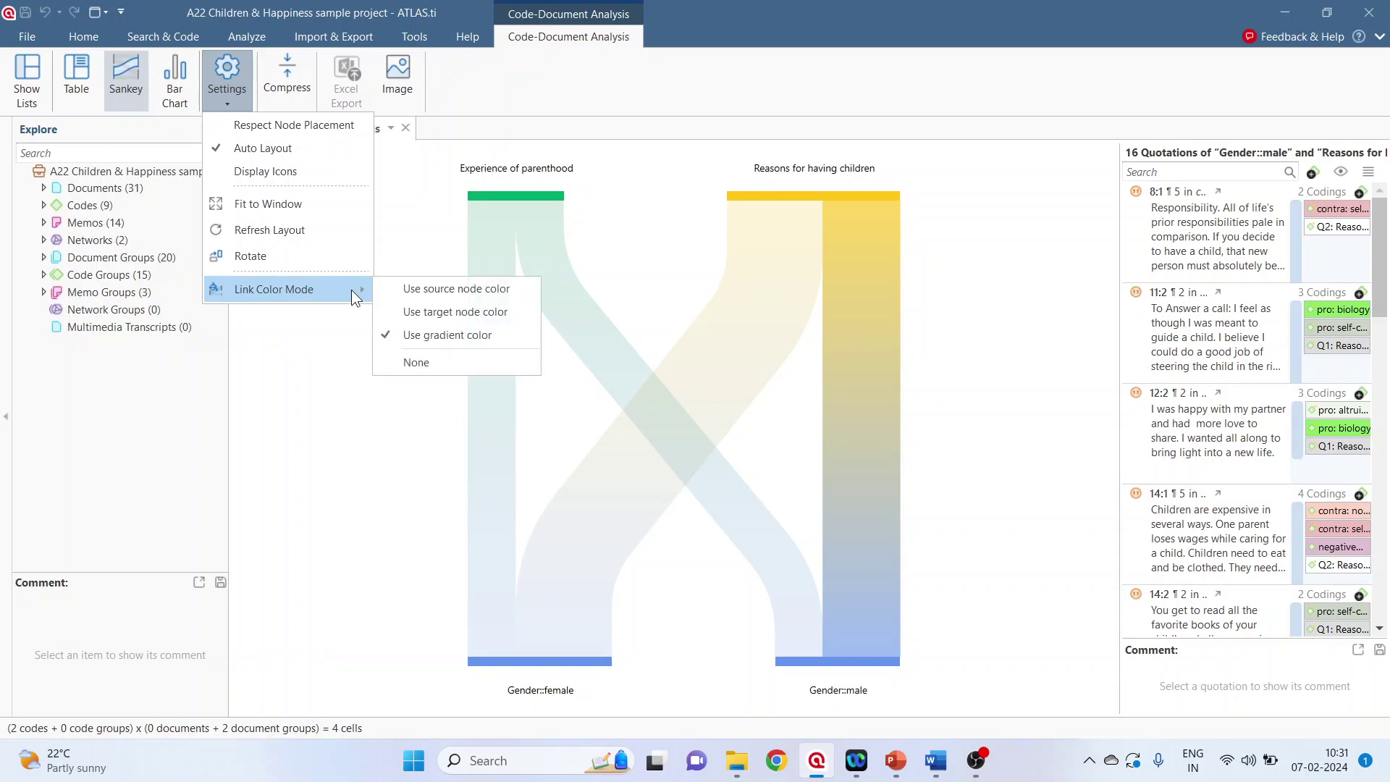
left_click(401, 288)
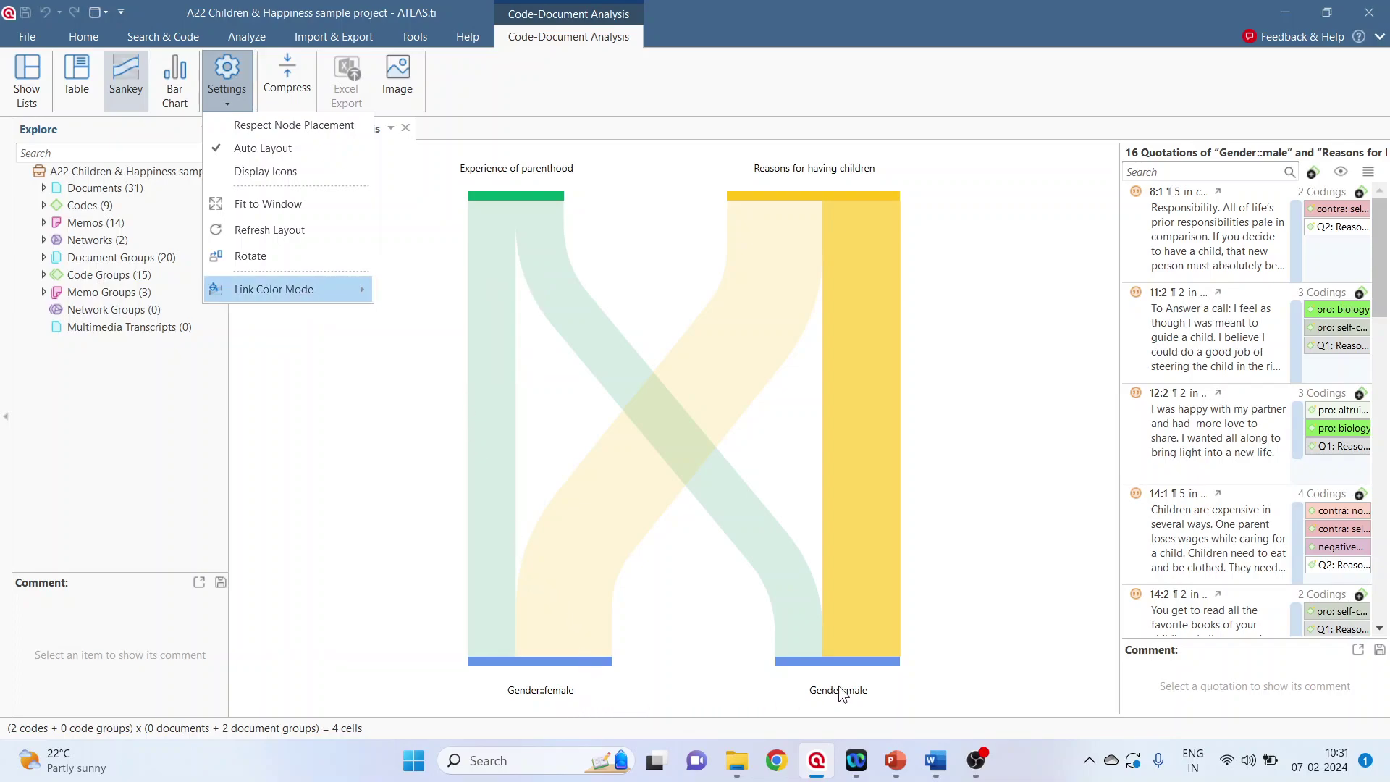
mouse_move(311, 288)
left_click(384, 318)
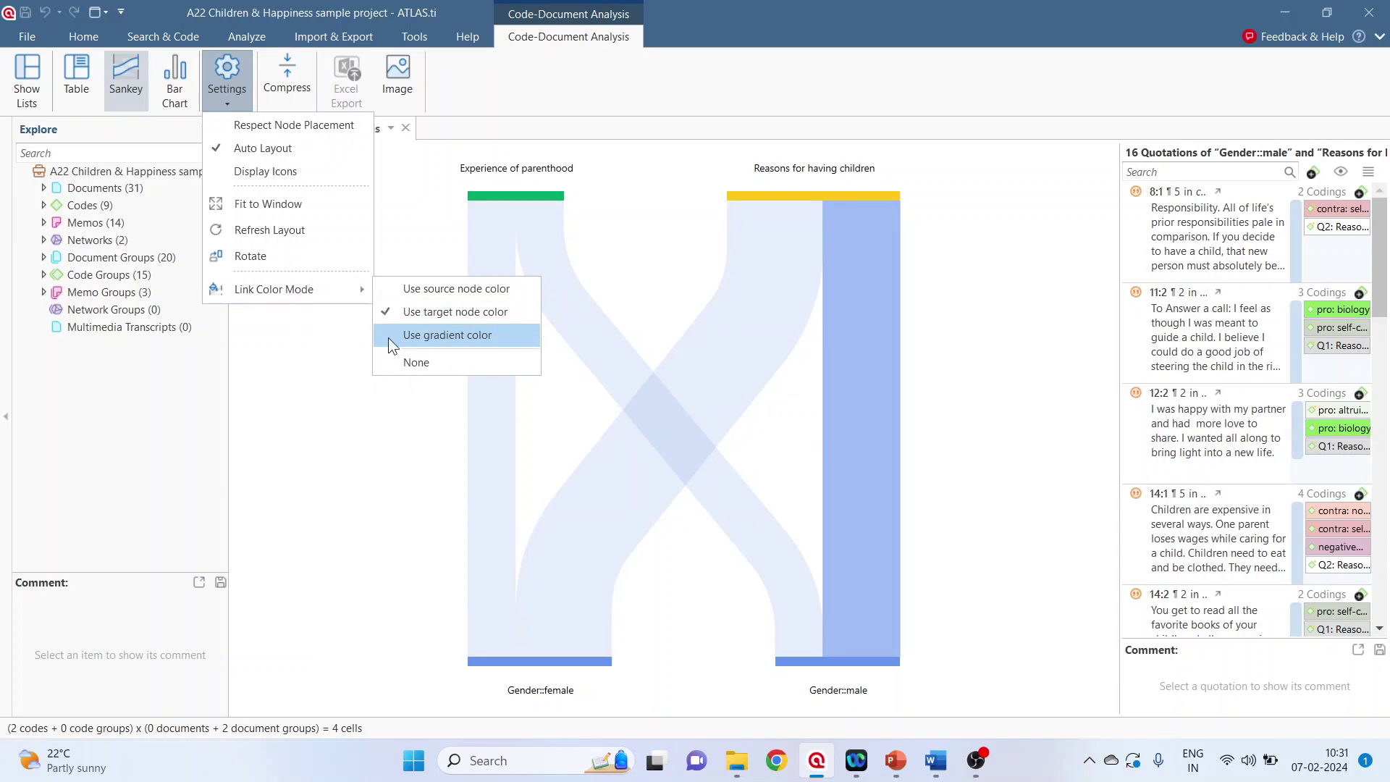
left_click(388, 337)
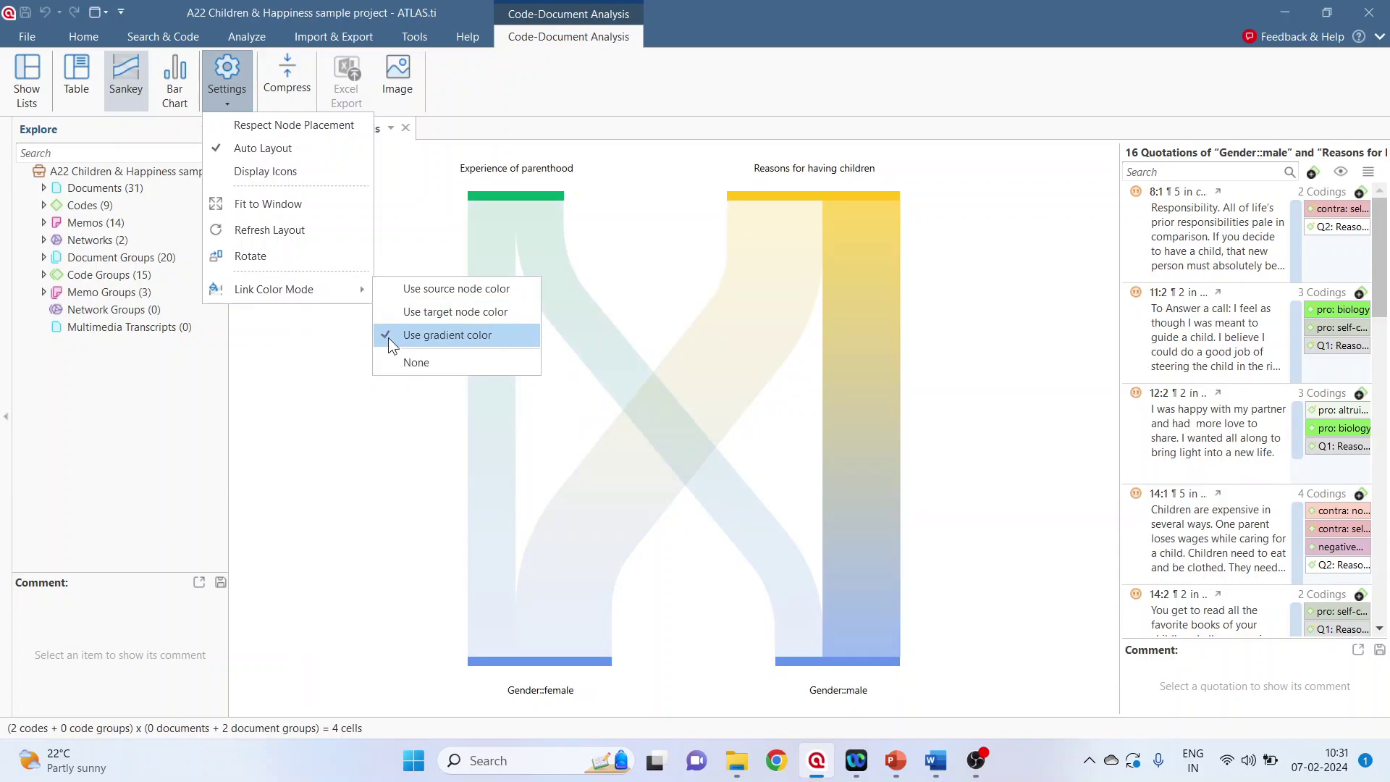
left_click(391, 446)
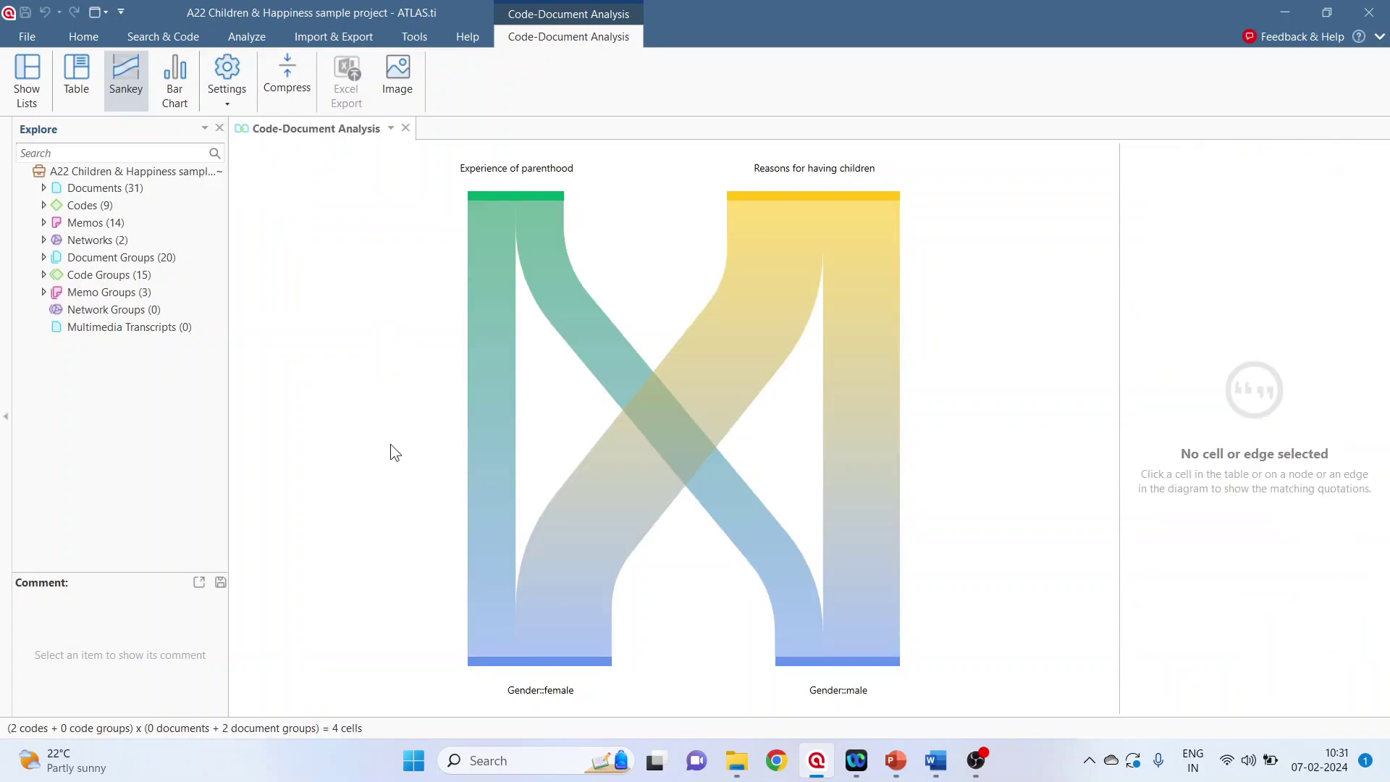
In bar chart view, list the 20 Gender::female quotations for Reasons for having children, then return to the table
left_click(176, 96)
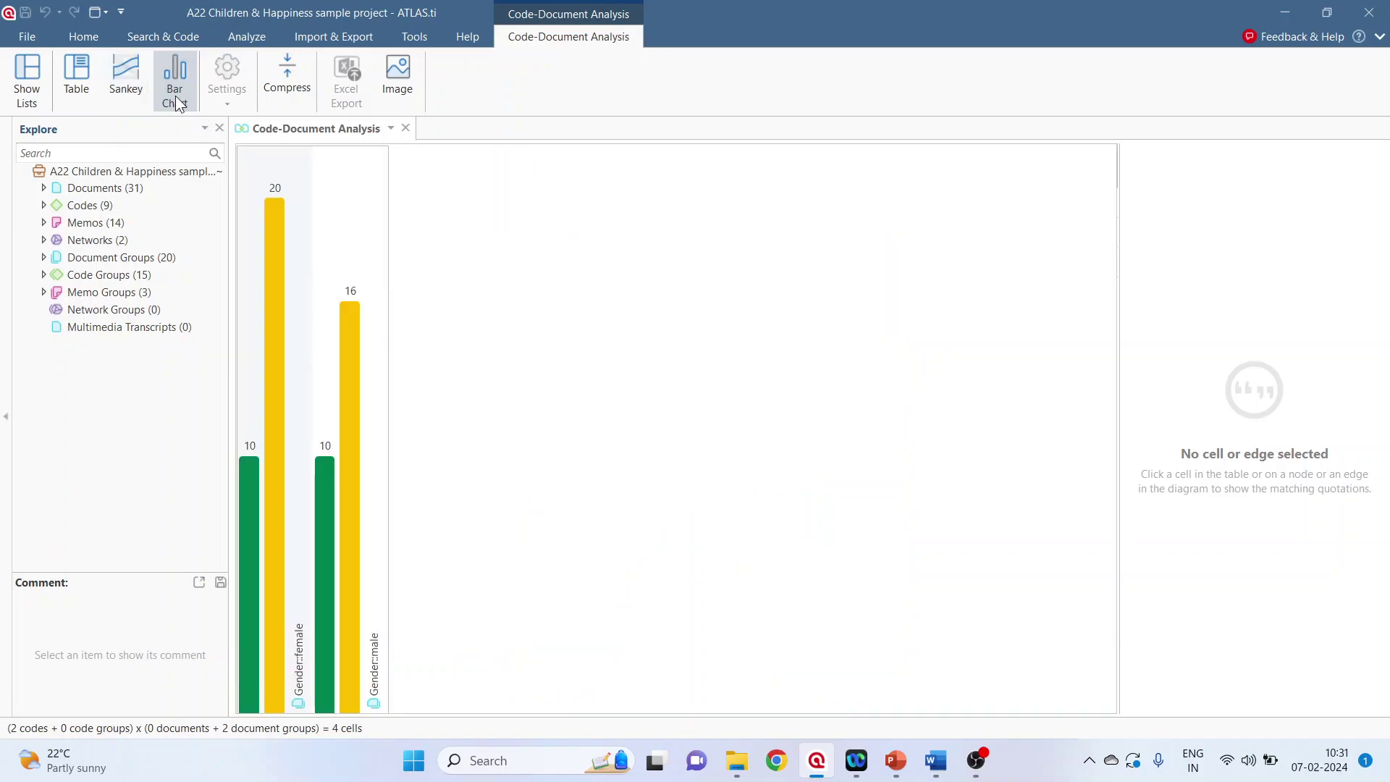
left_click(271, 247)
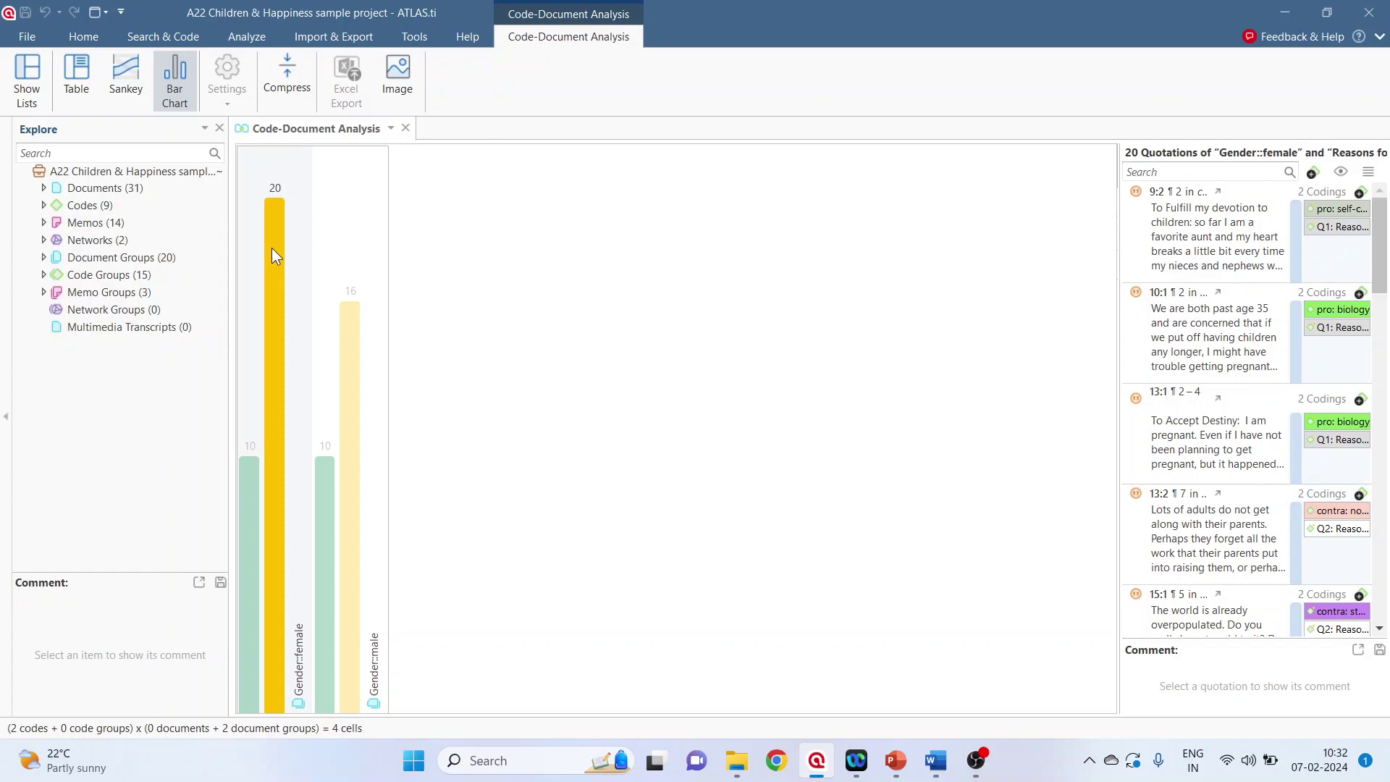
left_click(81, 90)
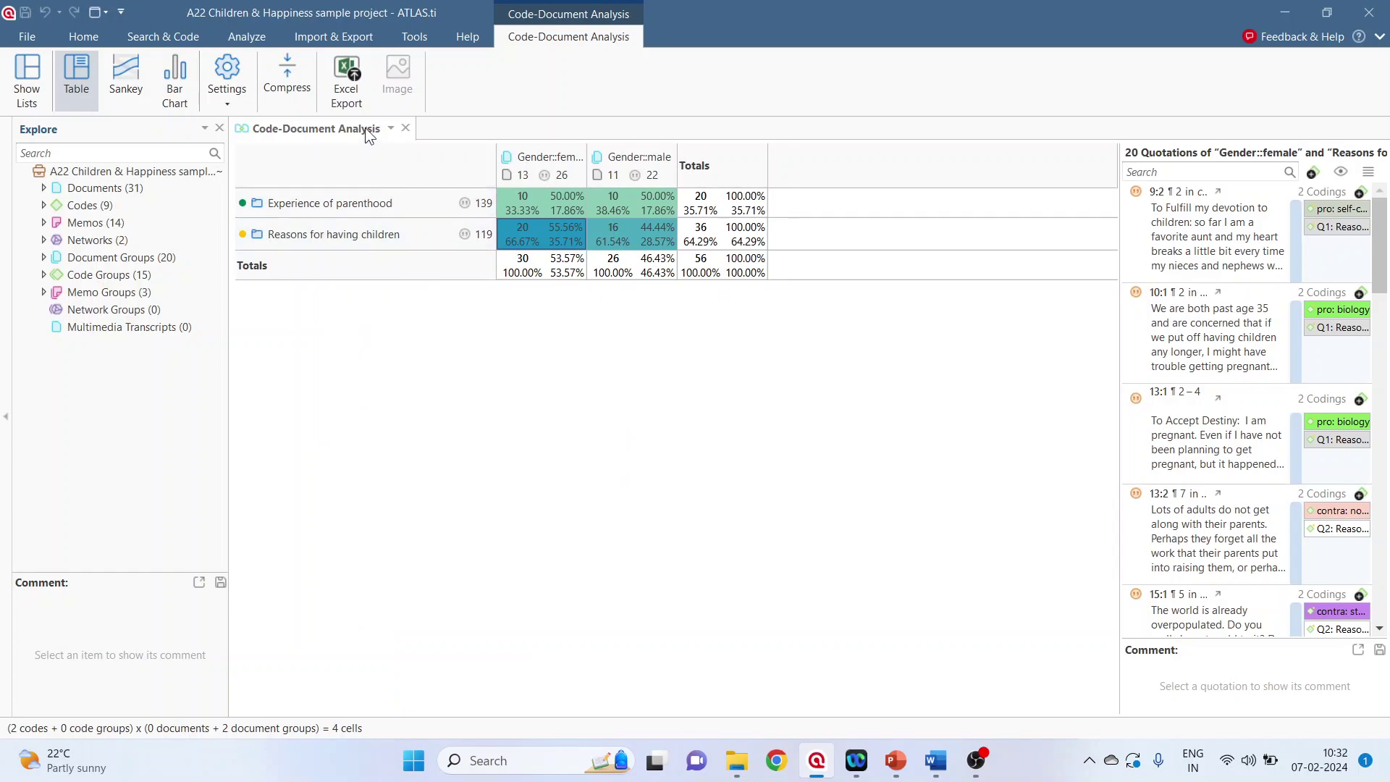
Abandon the Excel export of the table, then view the analysis as a Sankey diagram and a bar chart
left_click(350, 103)
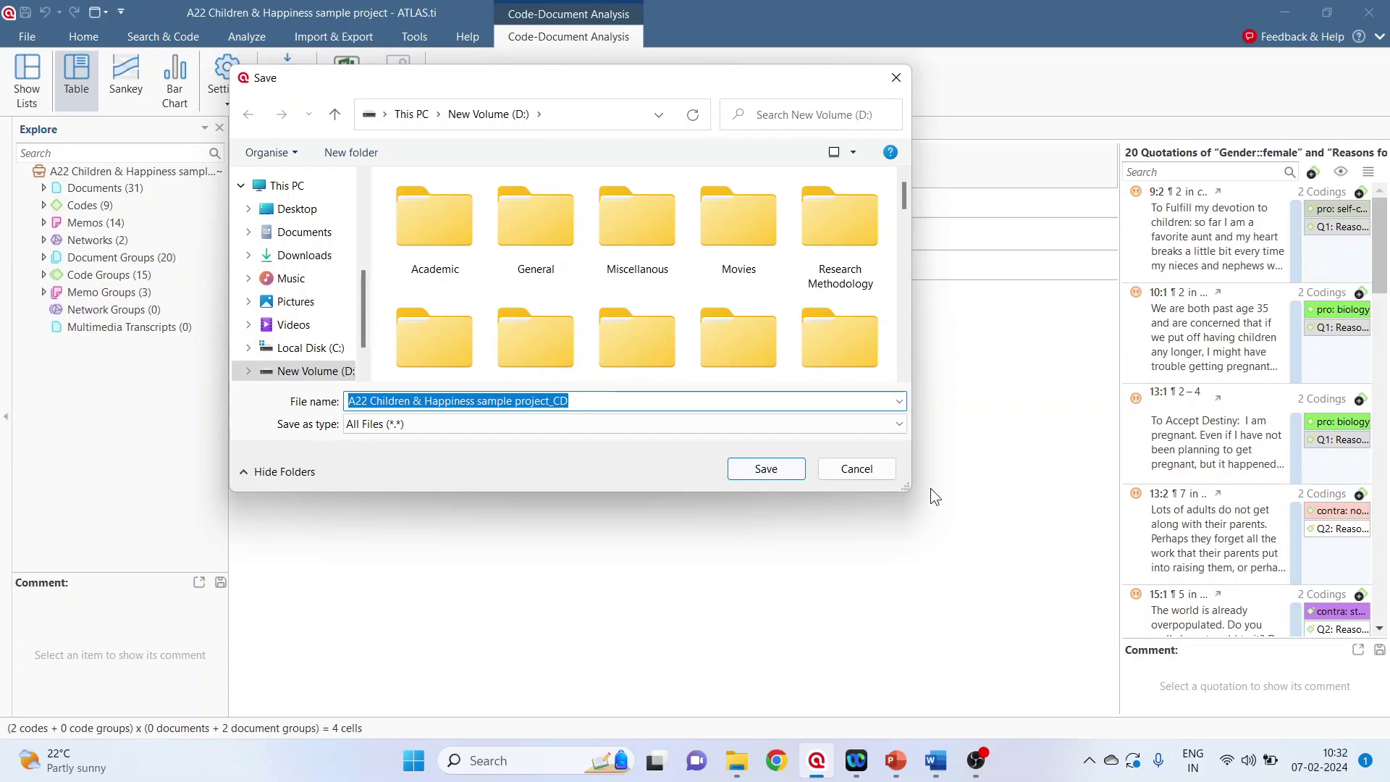
left_click(877, 477)
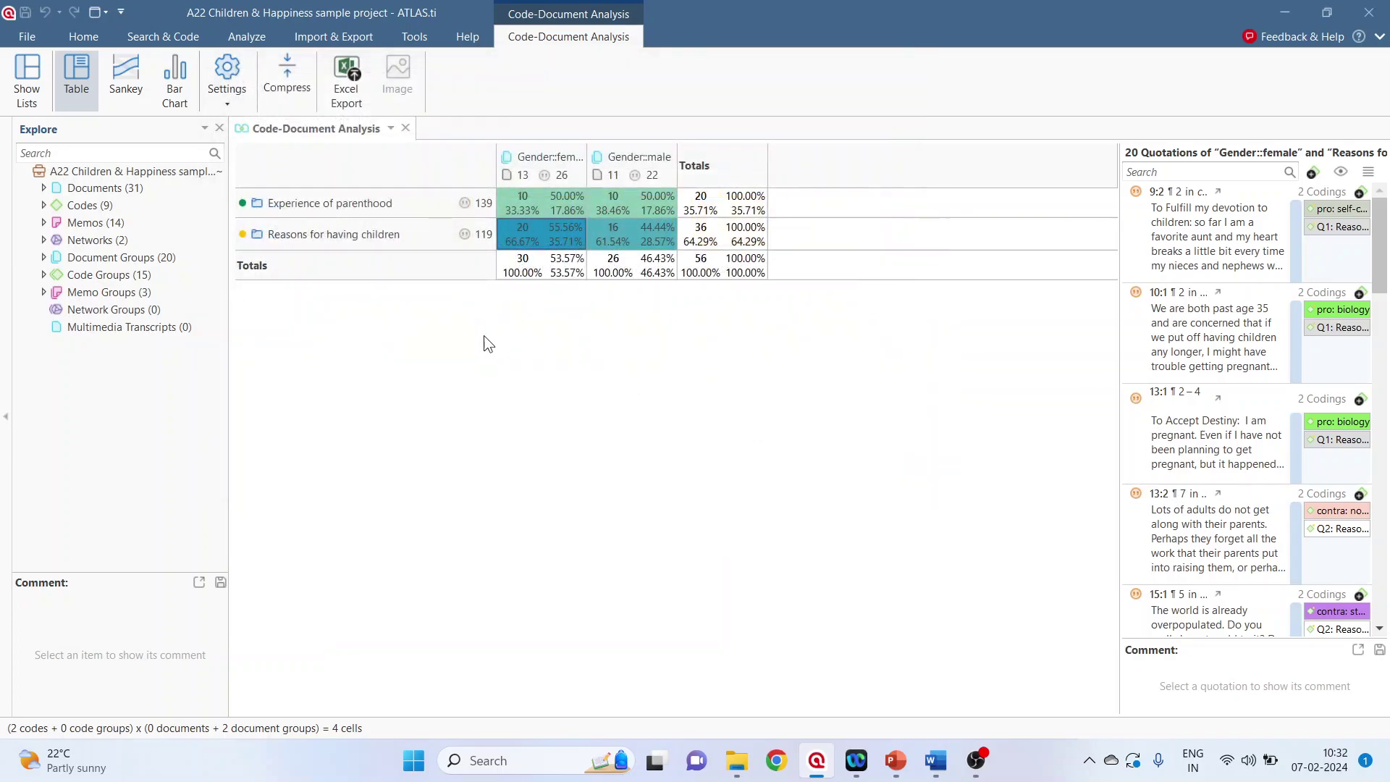
left_click(137, 85)
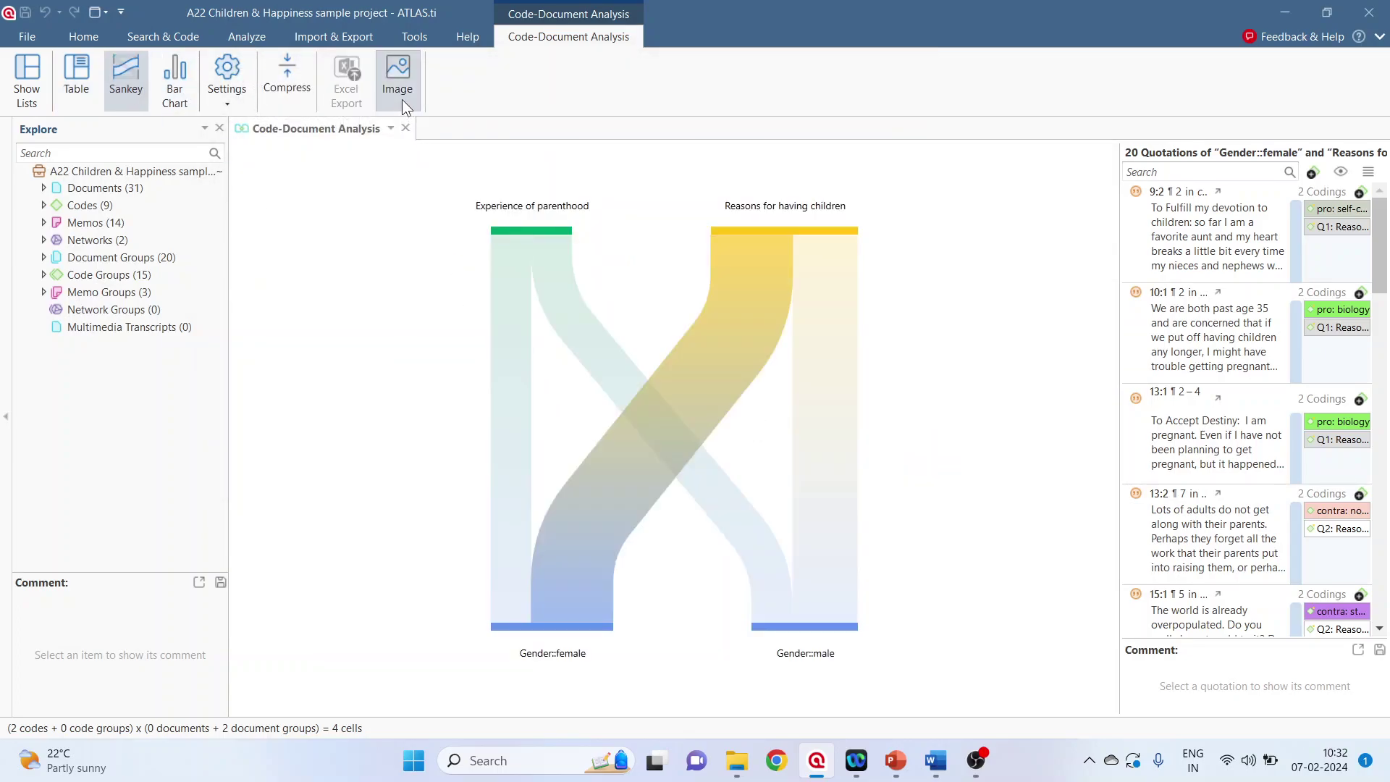
left_click(164, 99)
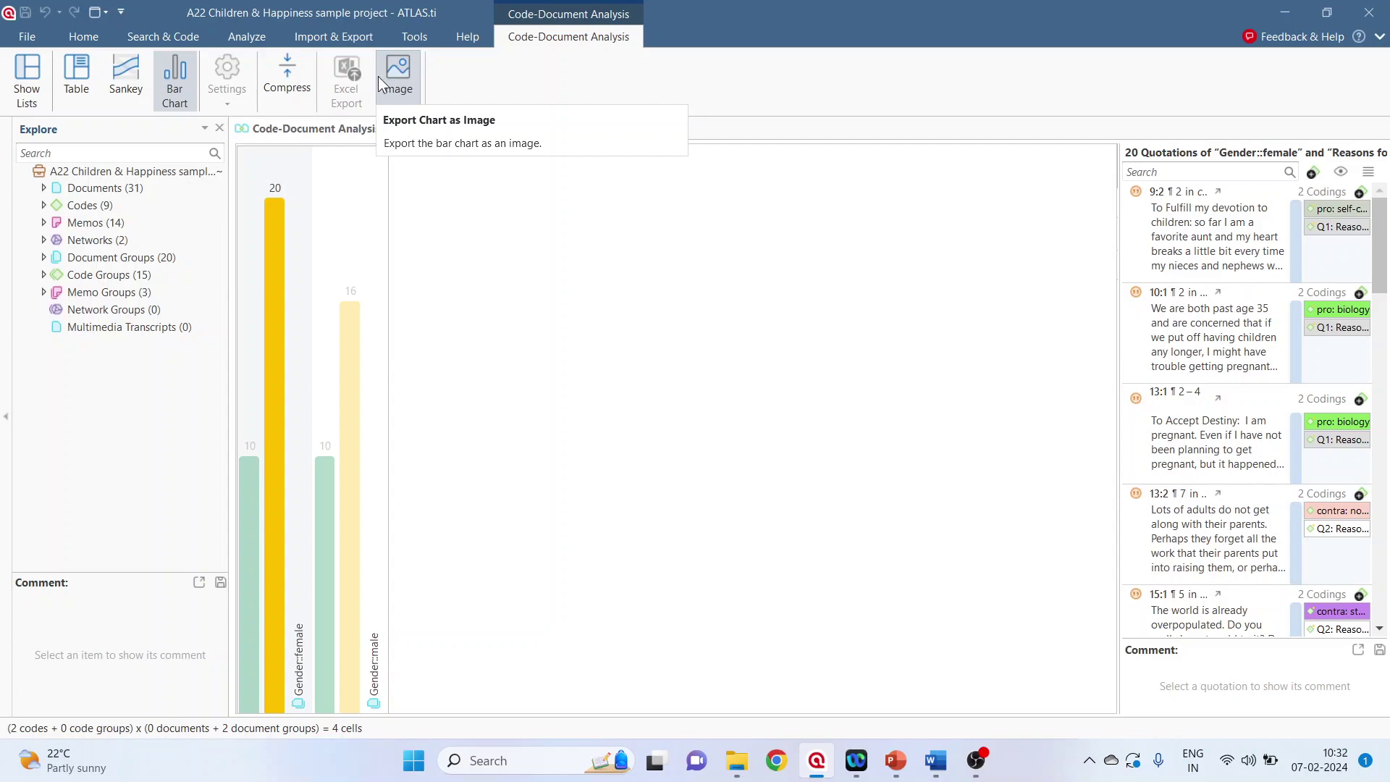
Browse the Codebook import and export formats, then start and cancel a Document Groups export
left_click(339, 39)
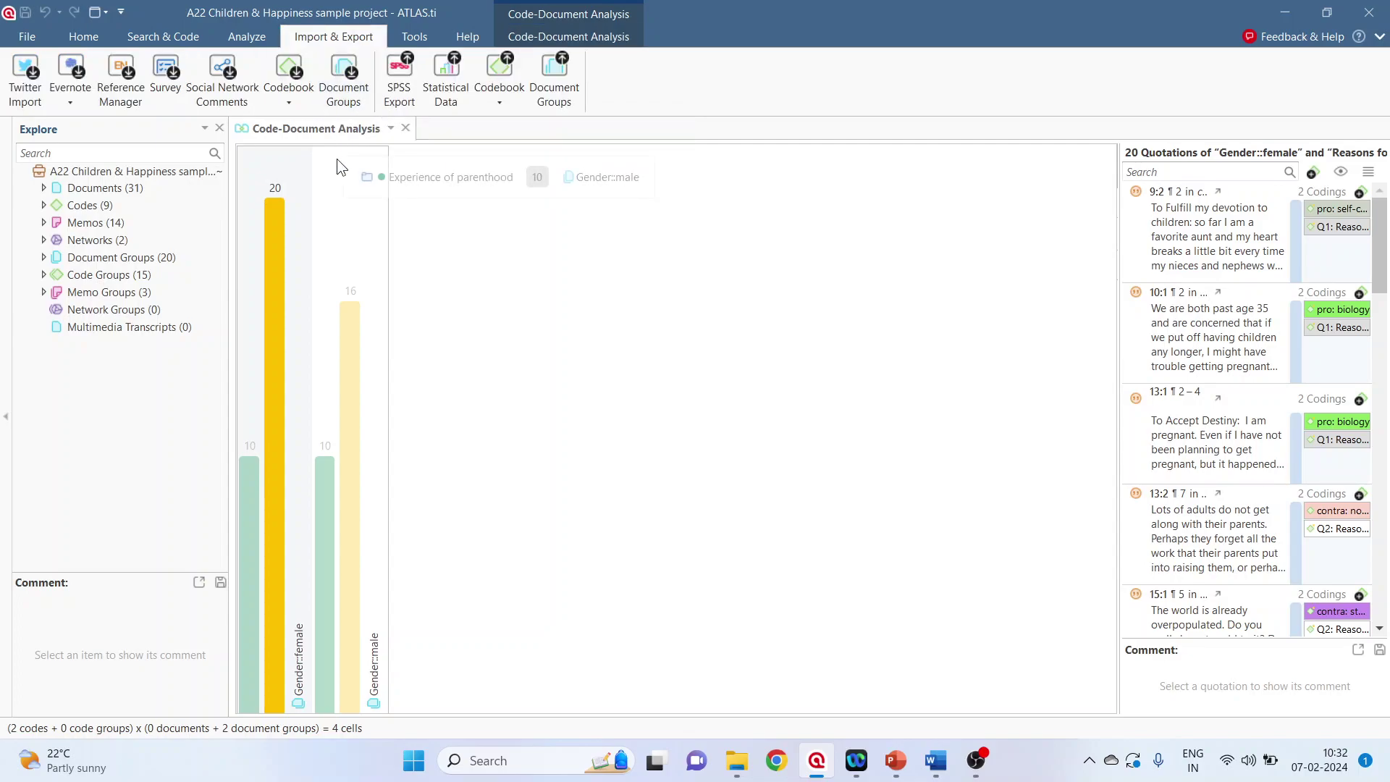
left_click(290, 99)
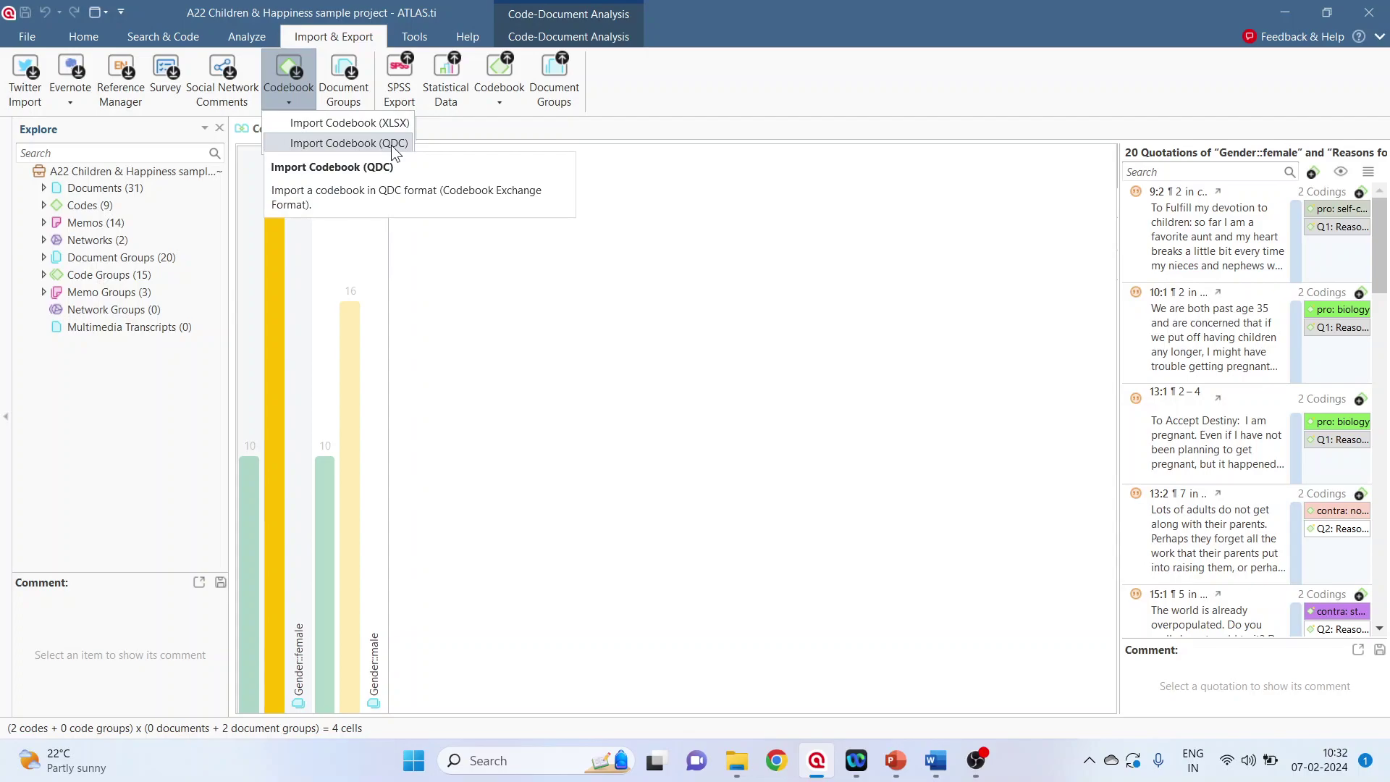
left_click(506, 100)
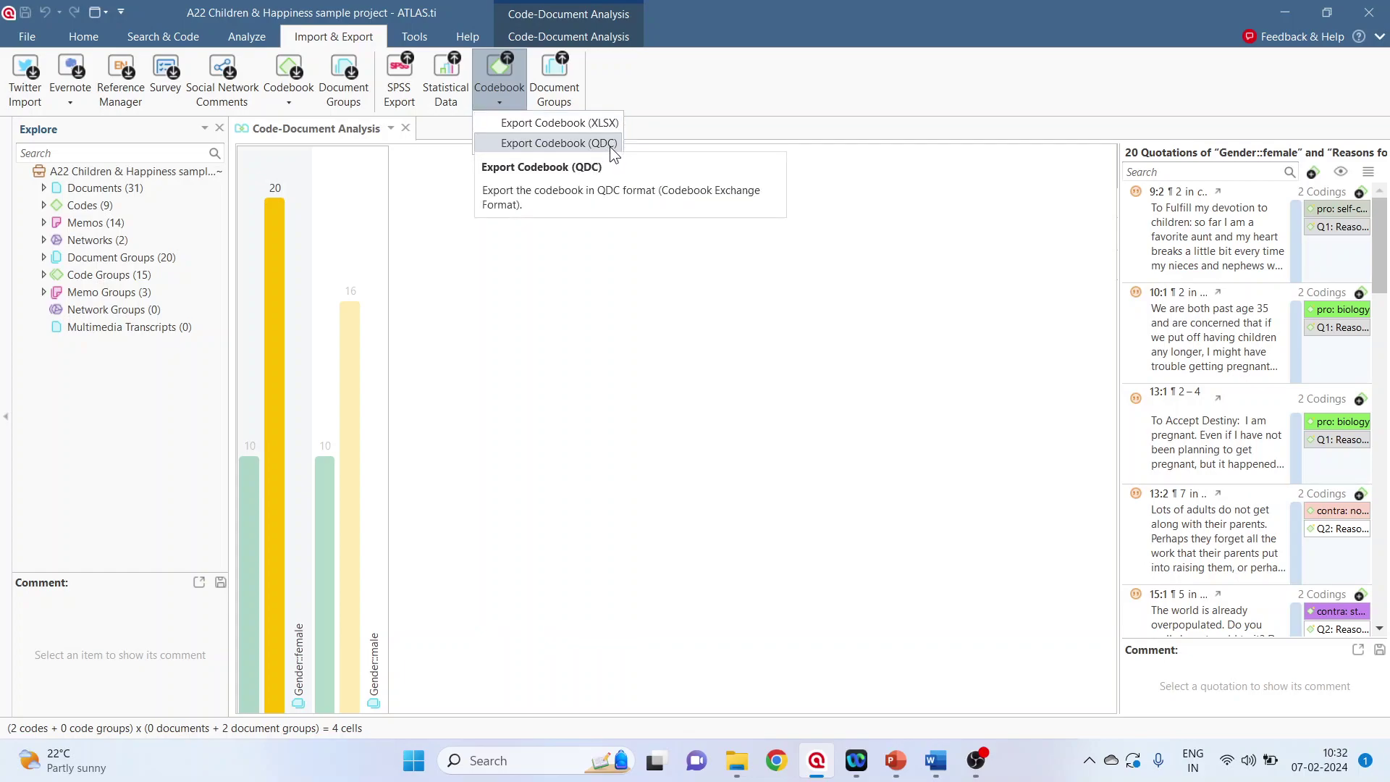
left_click(556, 100)
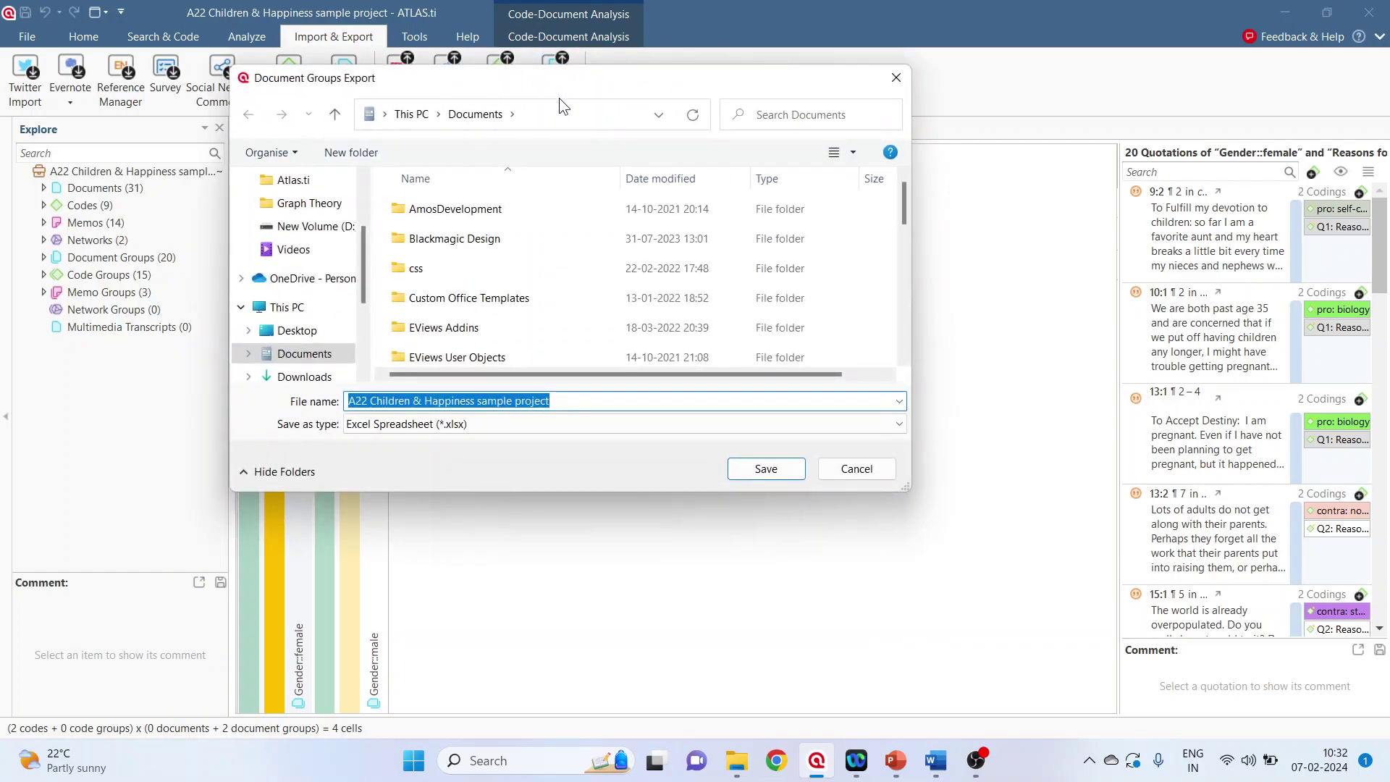
left_click(853, 469)
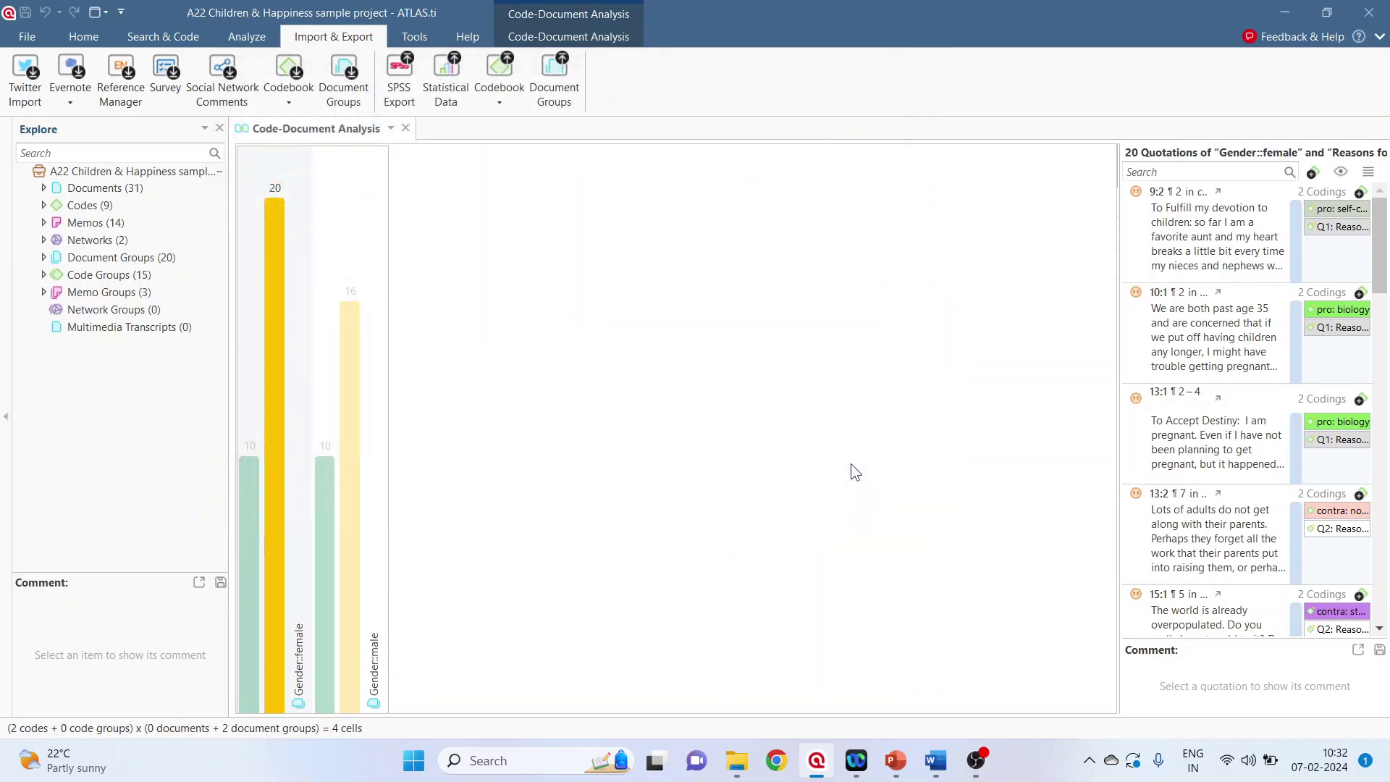
Switch to PowerPoint showing the 'Sankey Diagram' slide
key("alt+Tab")
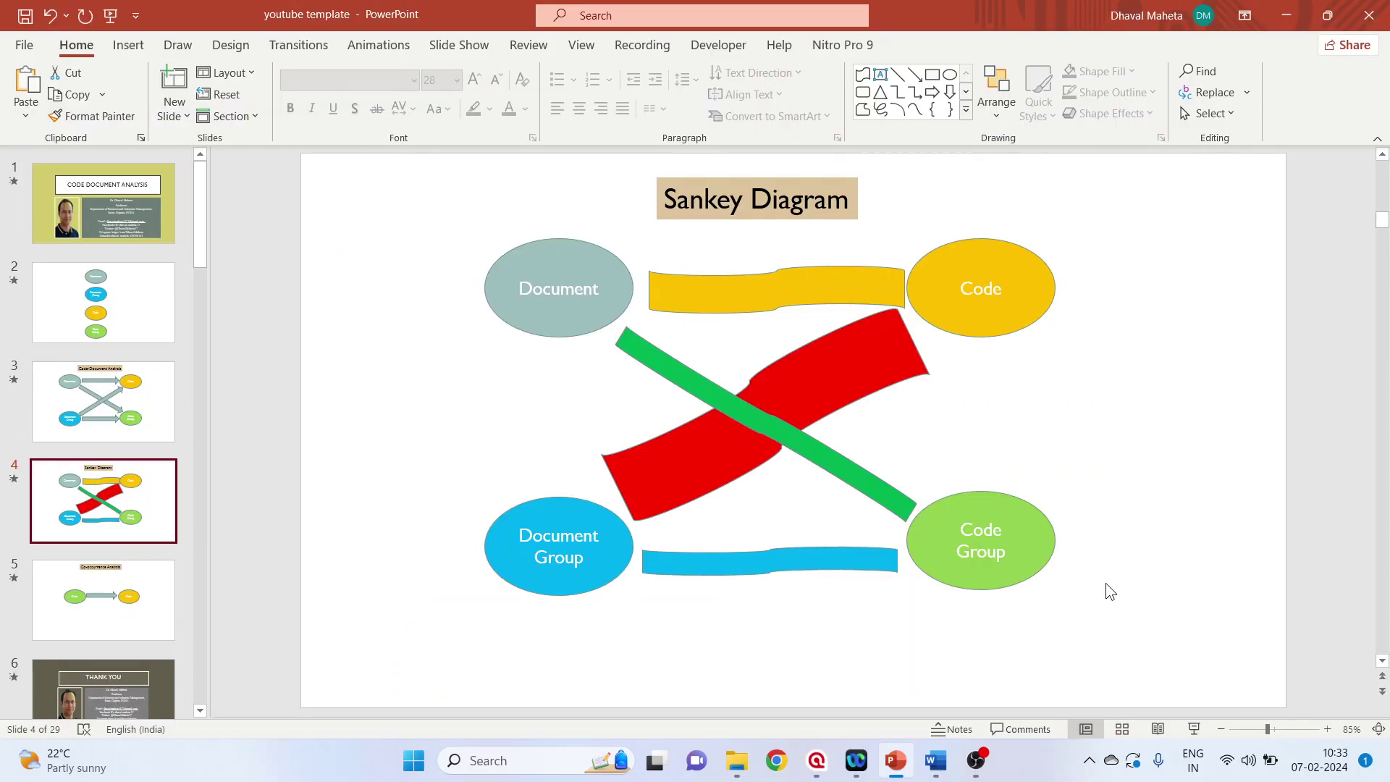